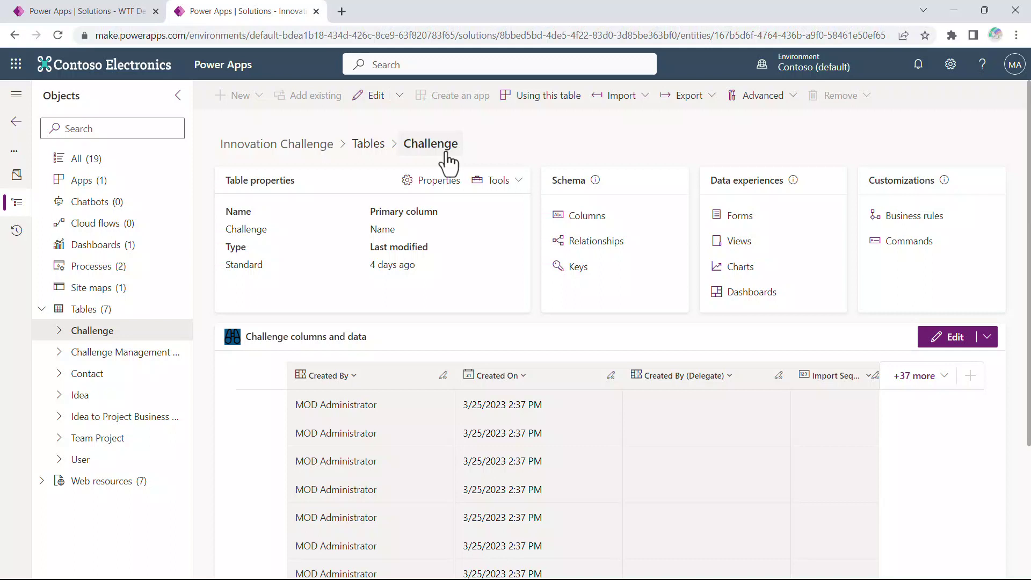
# Copy the Challenge table's logical name and enter sample_challenge as the current value of the Challenges table environment variable
pyautogui.click(494, 182)
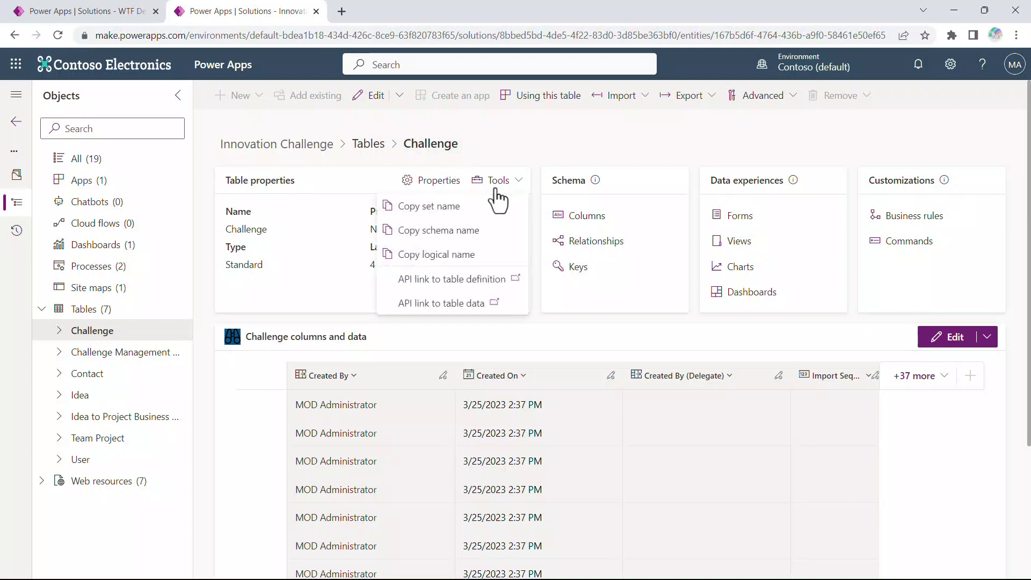
pyautogui.click(487, 263)
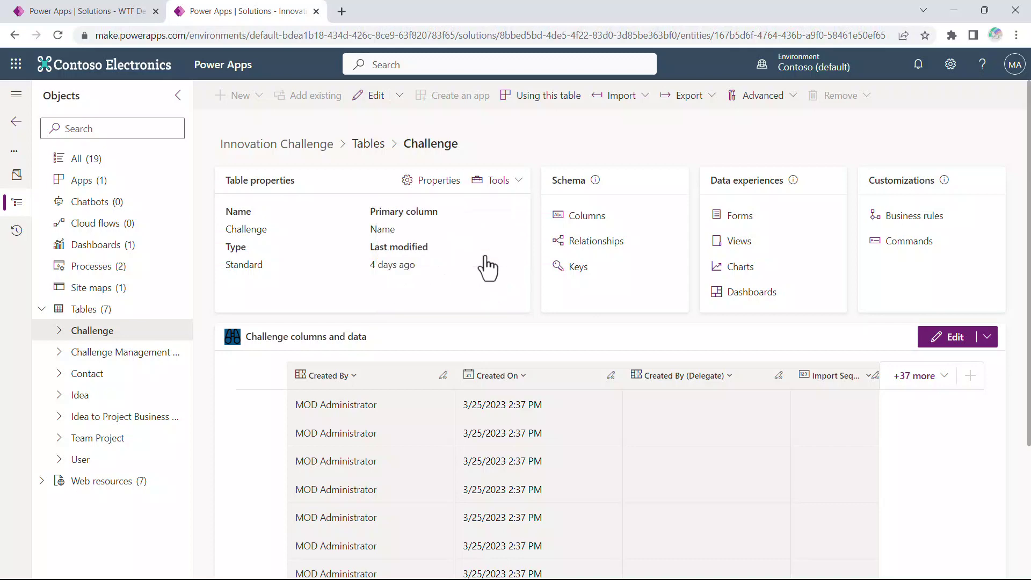
pyautogui.click(118, 14)
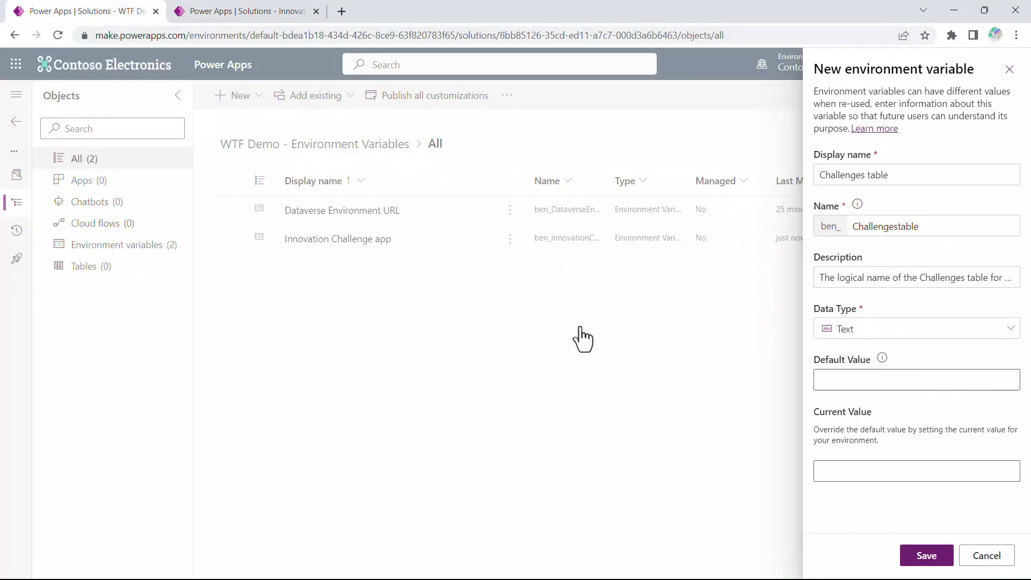
pyautogui.click(974, 471)
pyautogui.write('sample_challenge')
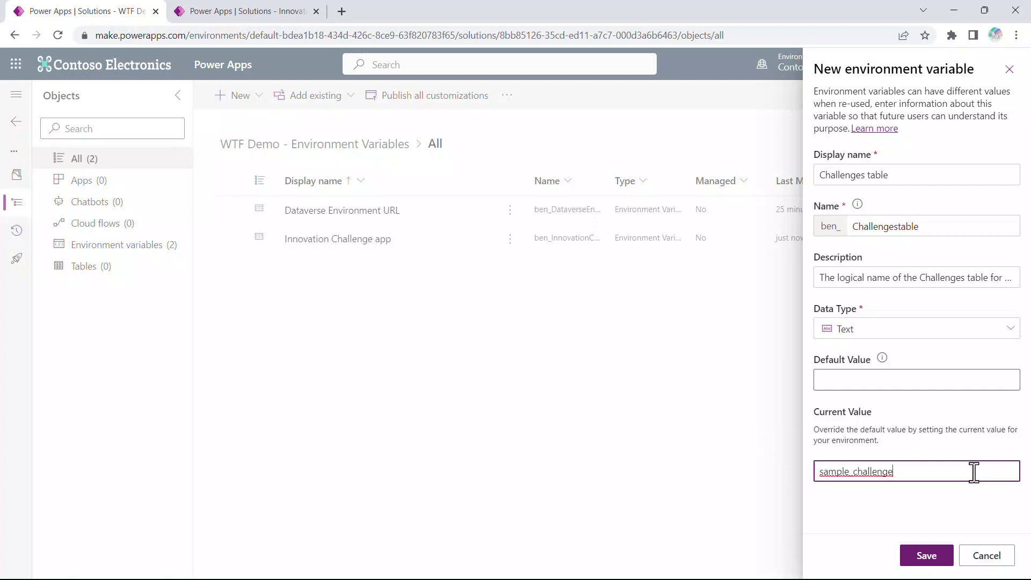
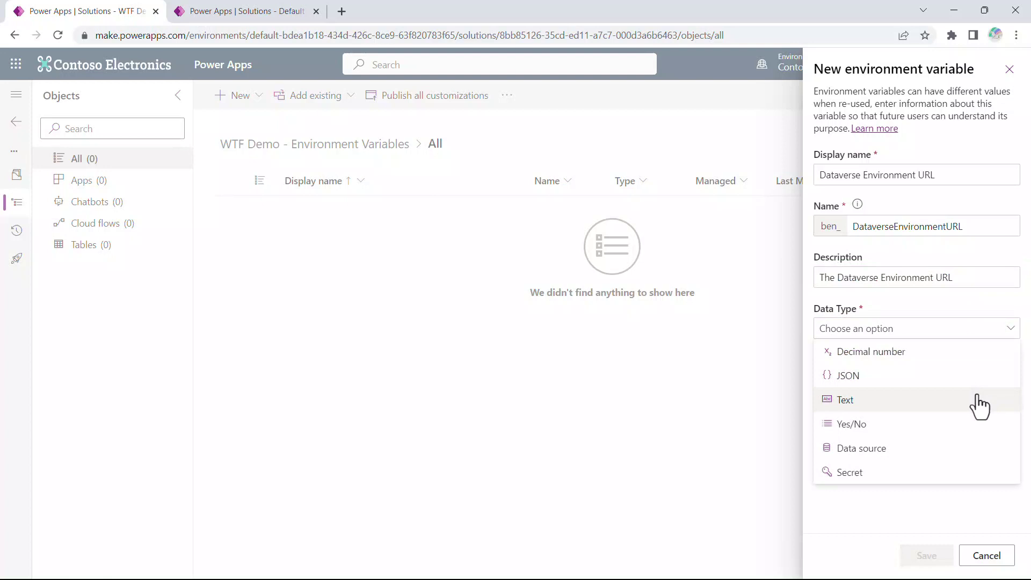
pyautogui.click(976, 402)
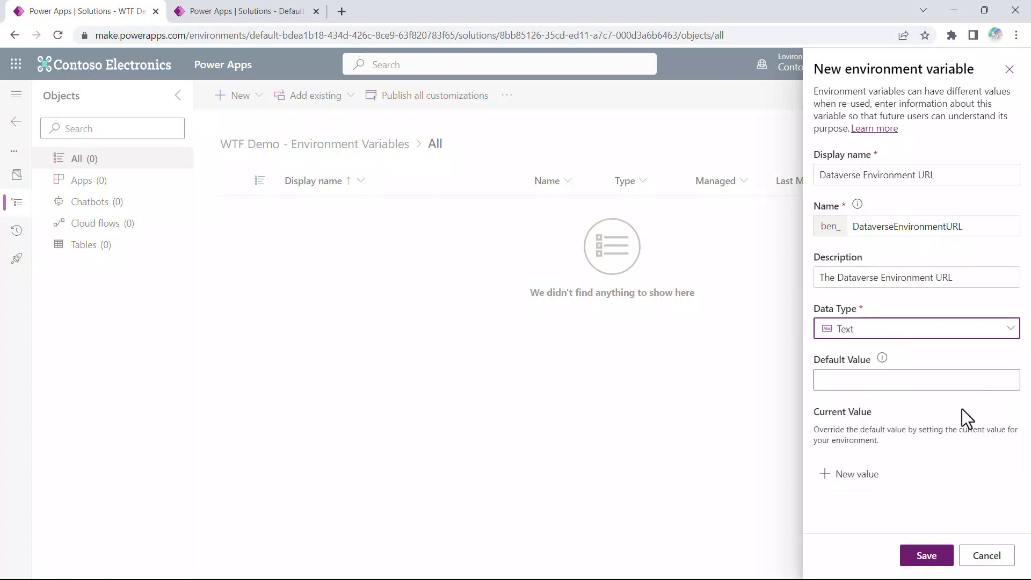
pyautogui.click(874, 477)
pyautogui.click(874, 472)
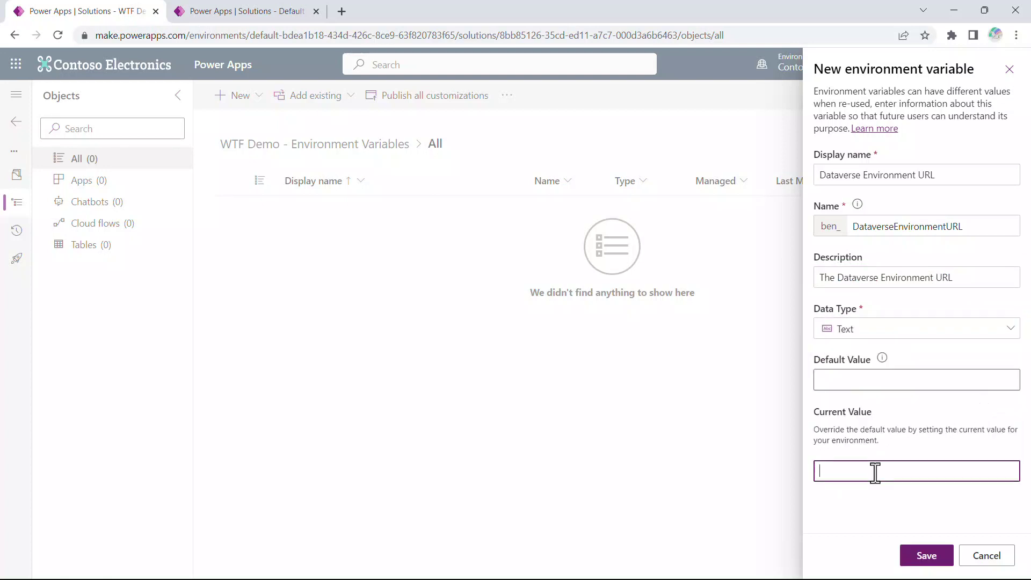
pyautogui.write('https://org61173190.crm6.dynamics.com')
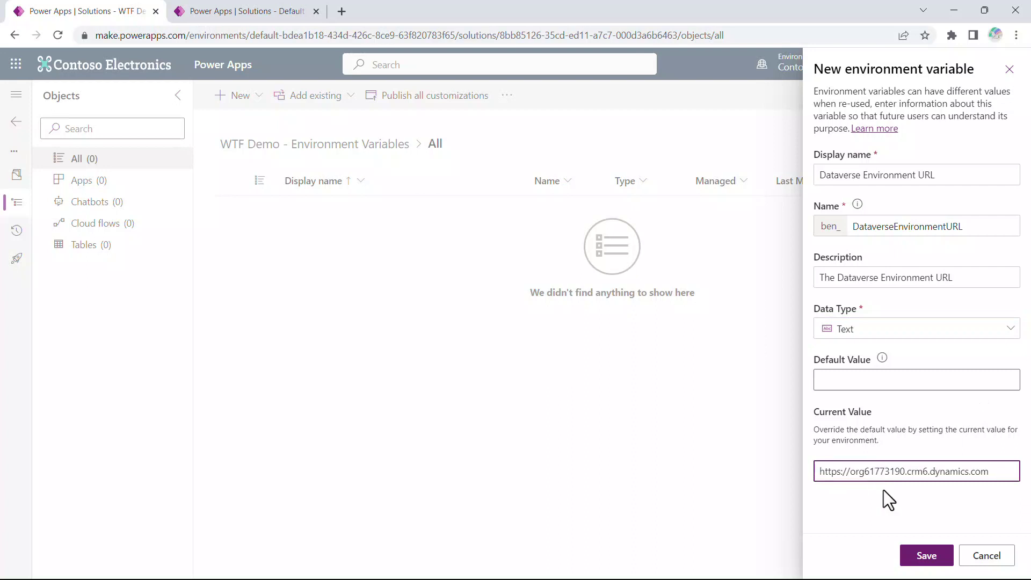
pyautogui.click(911, 558)
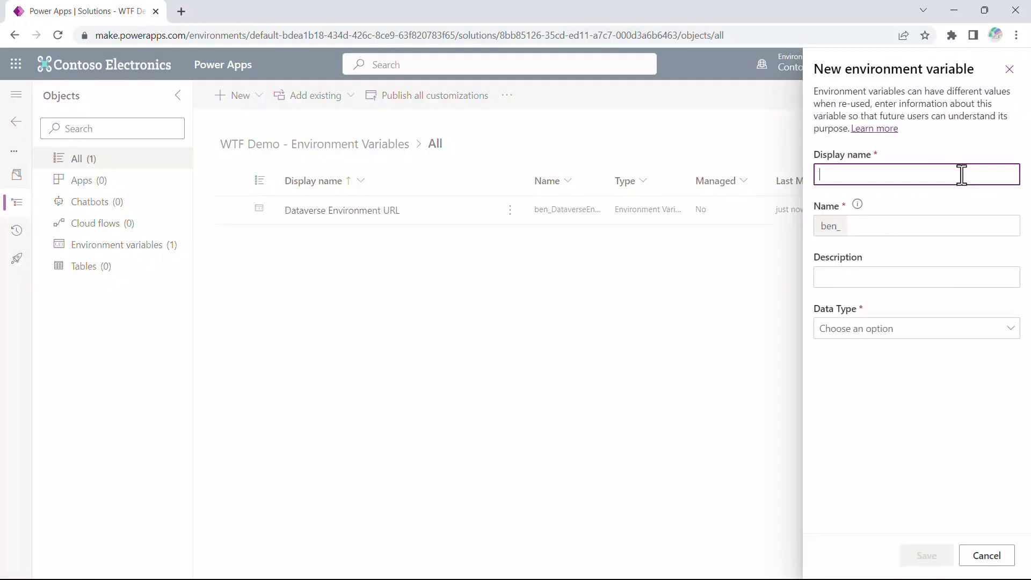
# Name the new environment variable appname_InnovationChallenge and describe it as "The uniquename of the app for the appname query parameter"
pyautogui.write('appname_InnovationChallenge')
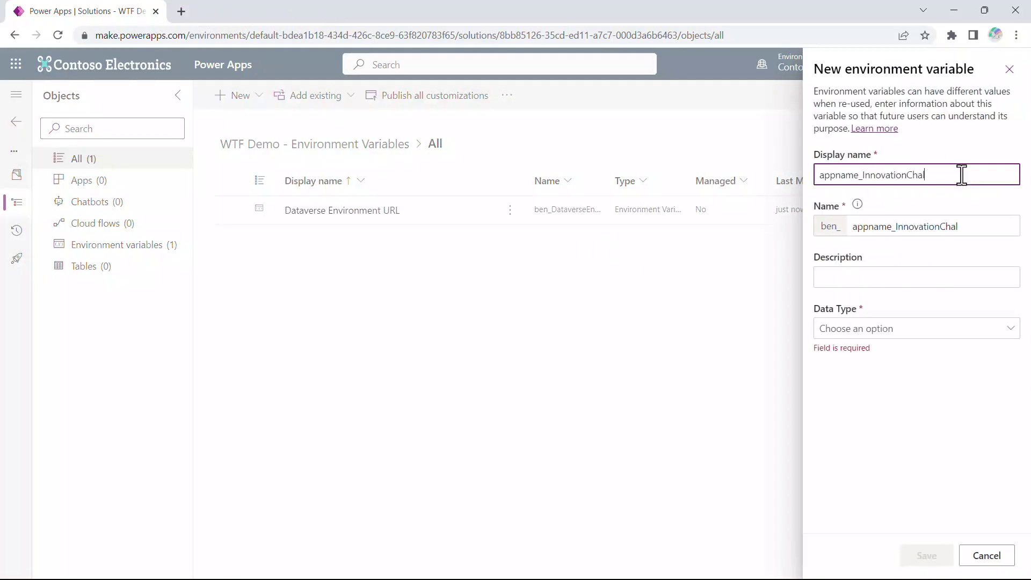
pyautogui.click(973, 277)
pyautogui.write('The uniquename o')
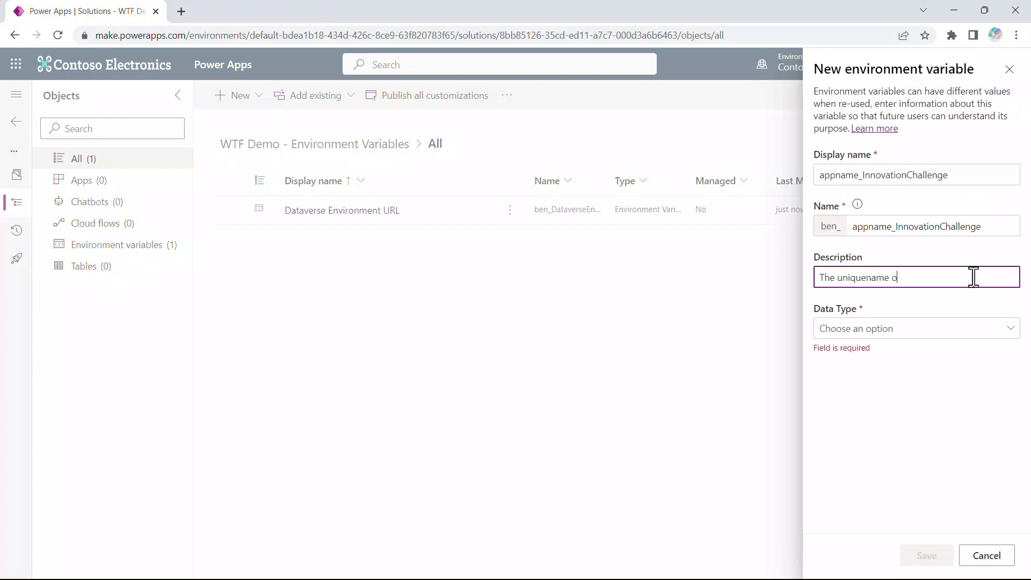
pyautogui.write('f the app for the appname query parameter')
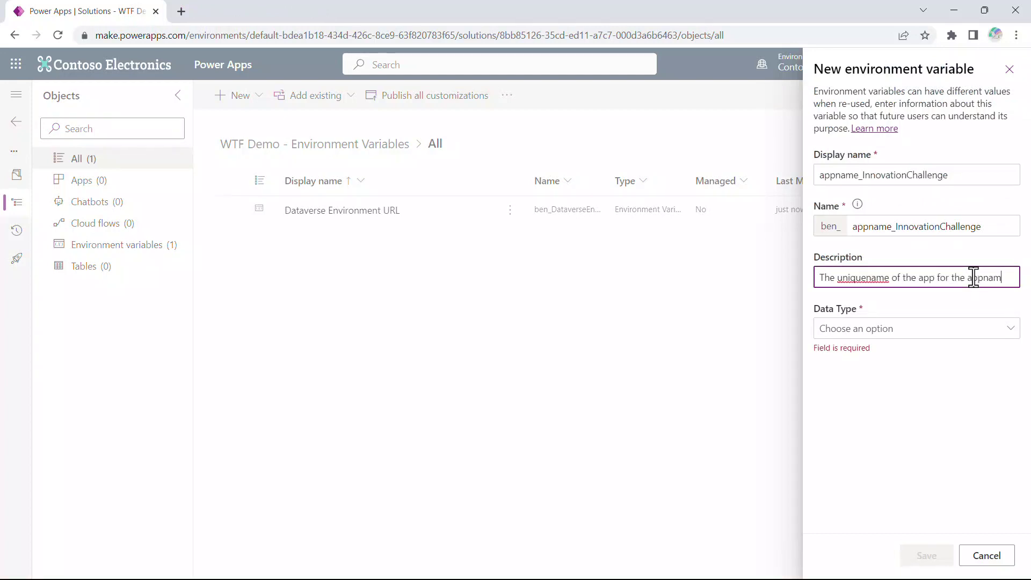
# Set the appname_InnovationChallenge variable's data type to Text and its current value to sample_InnovationHub, and save it
pyautogui.click(1011, 328)
pyautogui.click(978, 402)
pyautogui.click(877, 475)
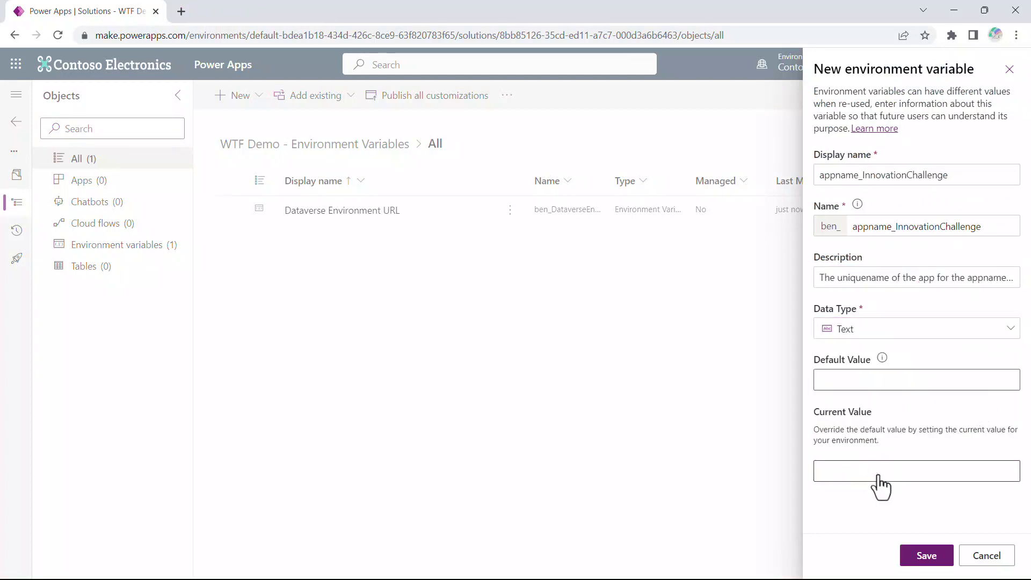
pyautogui.write('sample_InnovationHub')
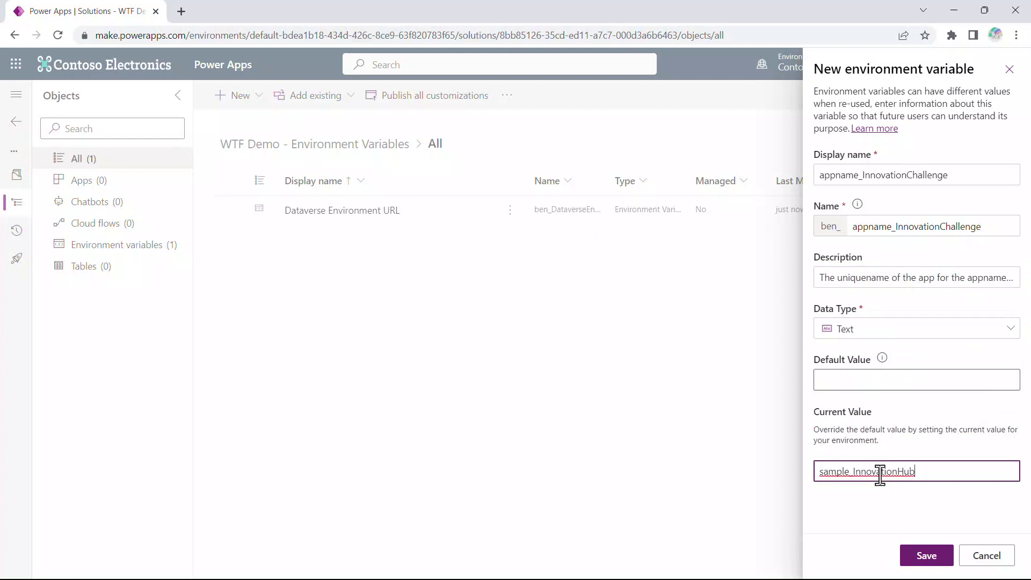
pyautogui.click(921, 561)
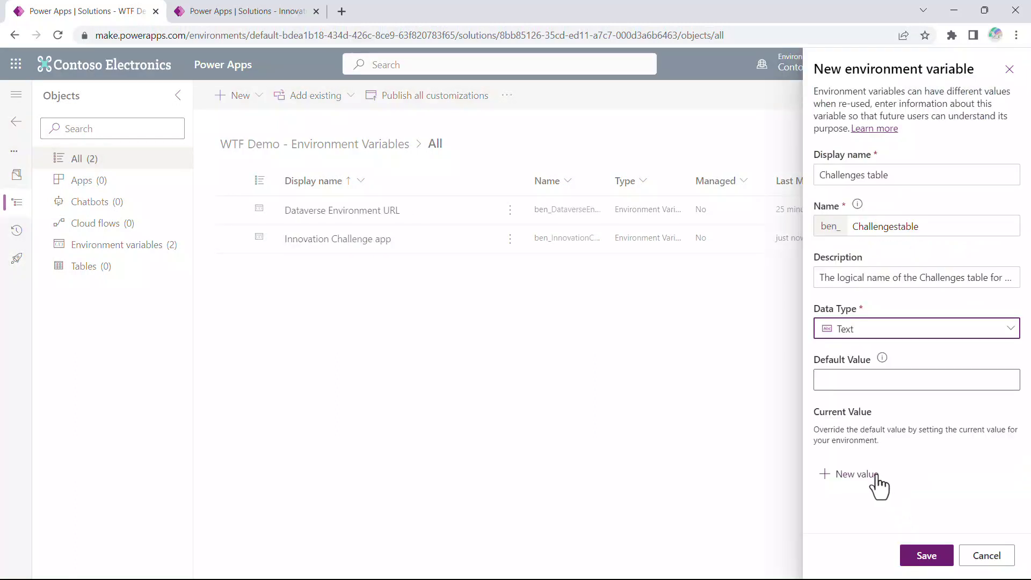
# Add a current value to the Challenges table variable using the Challenge table's copied logical name, sample_challenge, and save the variable
pyautogui.click(876, 475)
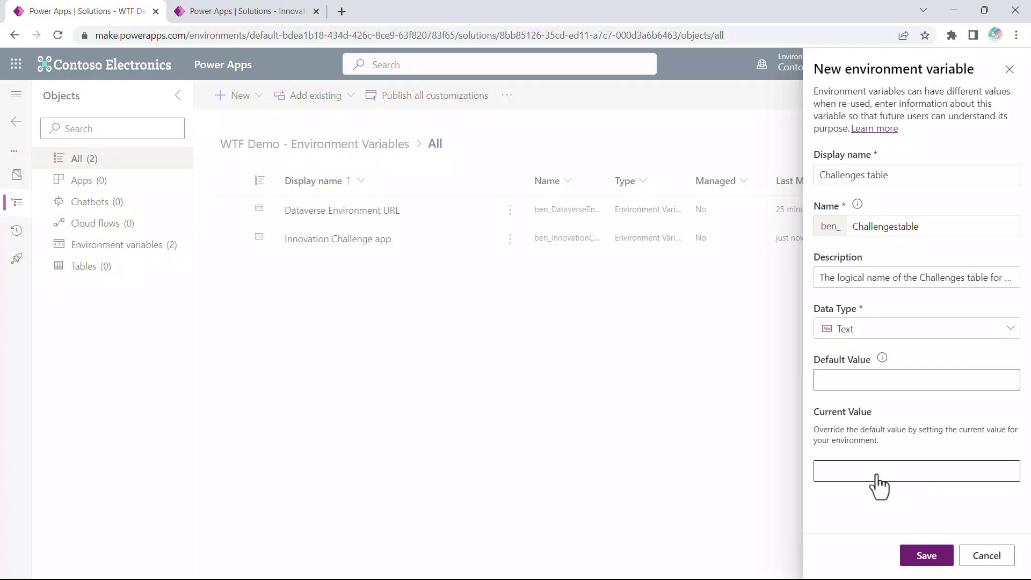
pyautogui.click(284, 11)
pyautogui.click(479, 182)
pyautogui.click(486, 256)
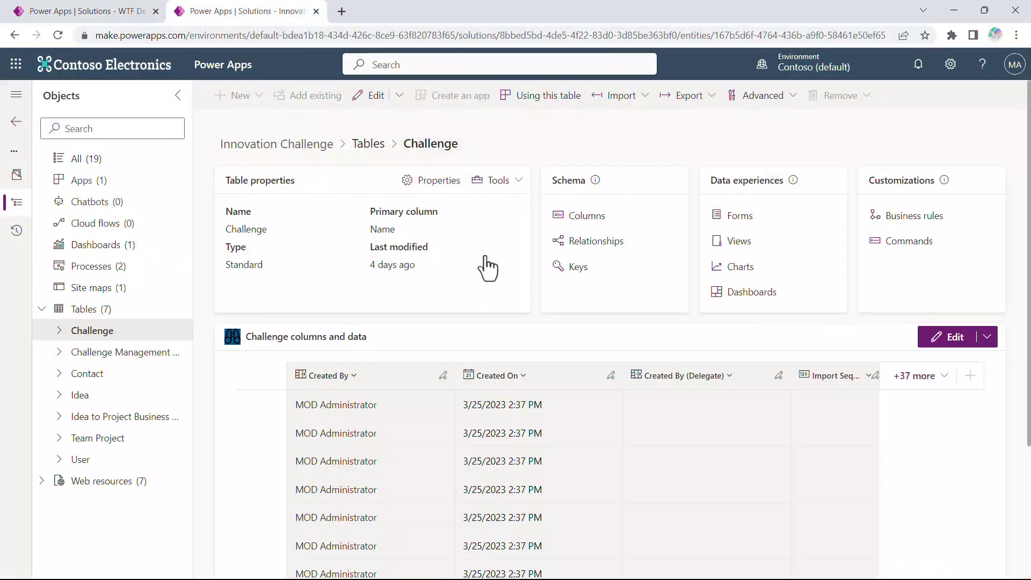
pyautogui.click(118, 13)
pyautogui.click(974, 471)
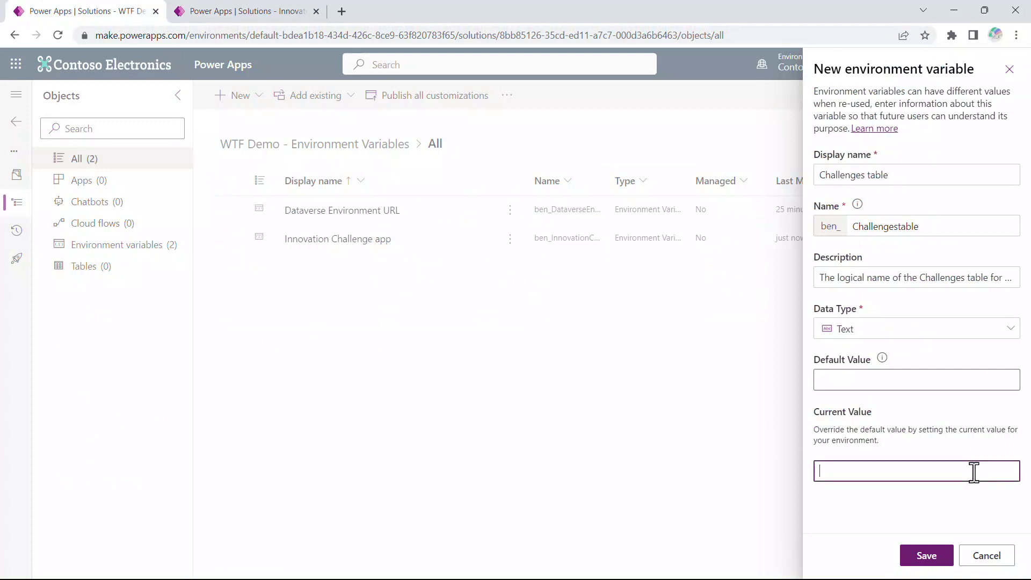
pyautogui.hotkey('ctrl', 'v')
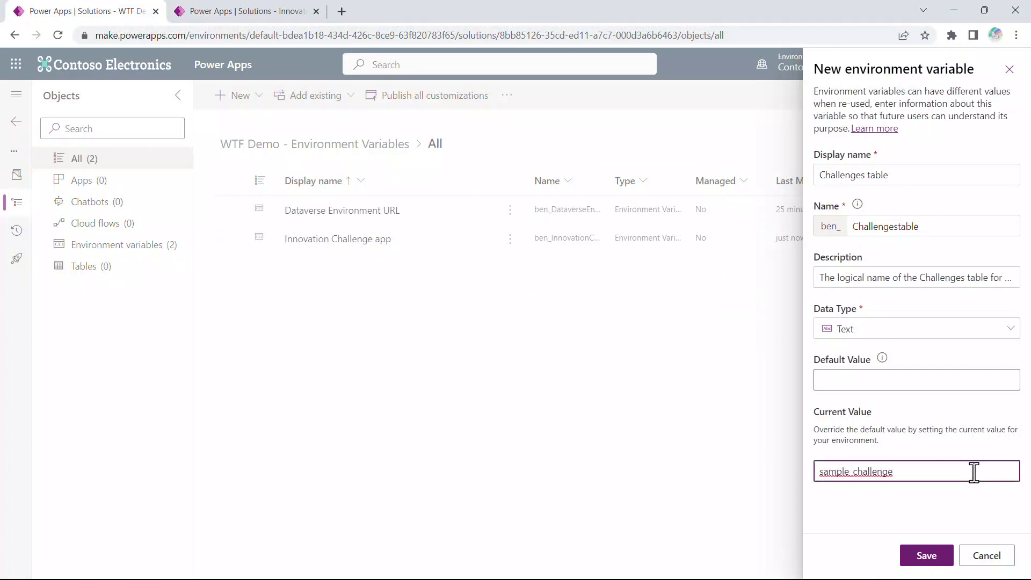
pyautogui.click(911, 559)
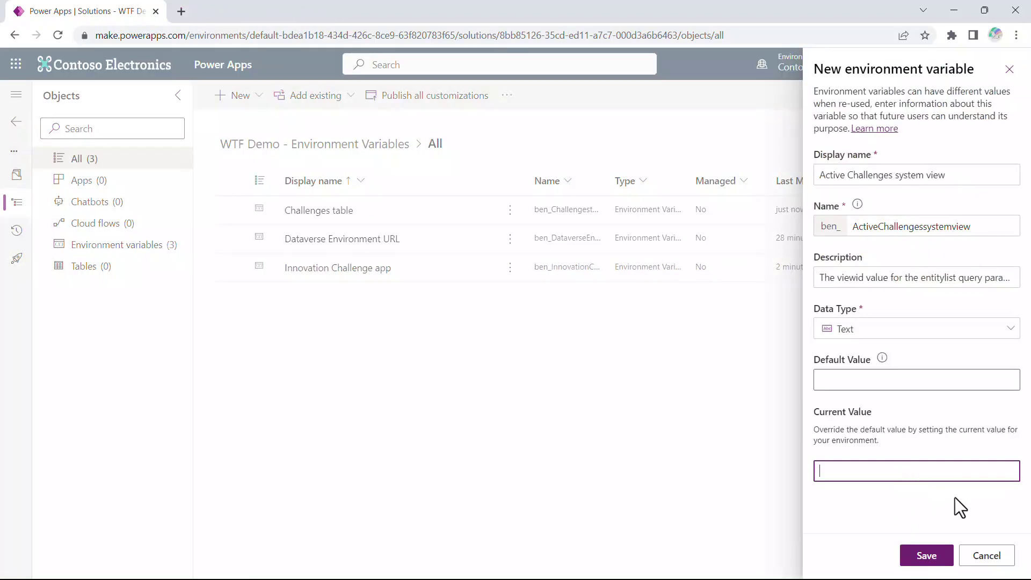
# Paste the view ID cb1236de-43f1-4bfa-a0f0-7b601f5acd44 as the Active Challenges system view variable's current value and save it
pyautogui.hotkey('ctrl', 'v')
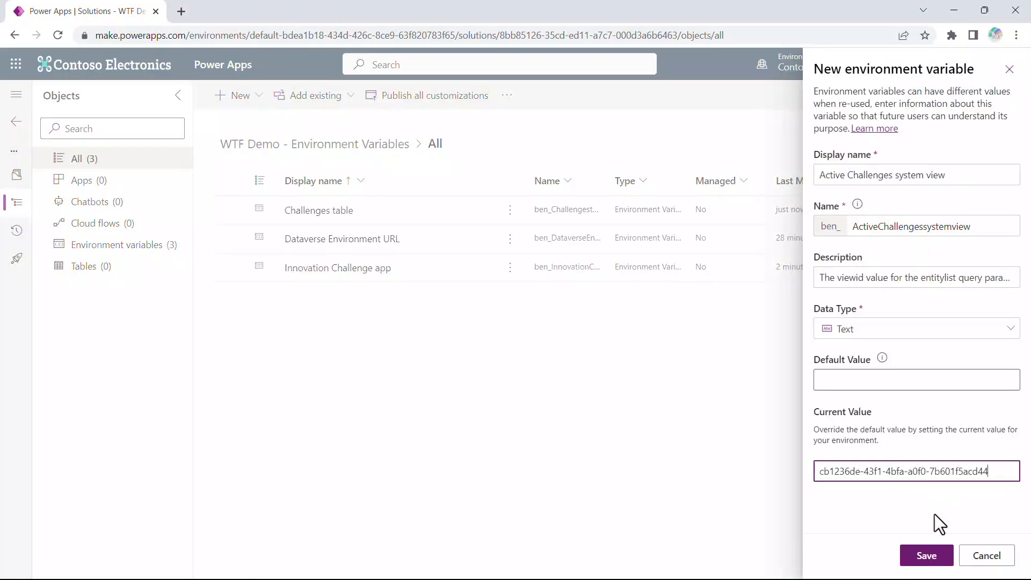
pyautogui.click(911, 557)
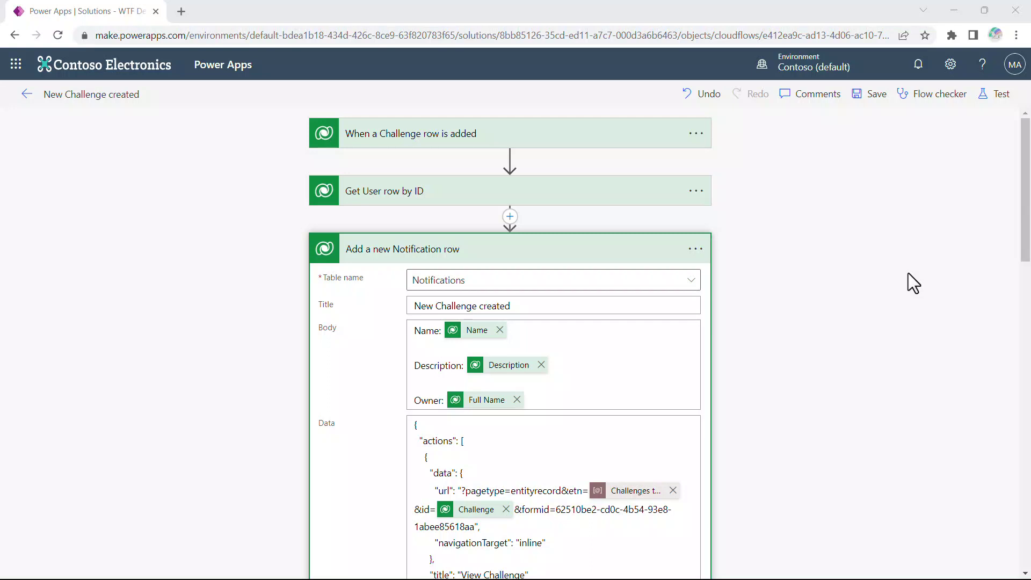
pyautogui.scroll(-5, 908, 273)
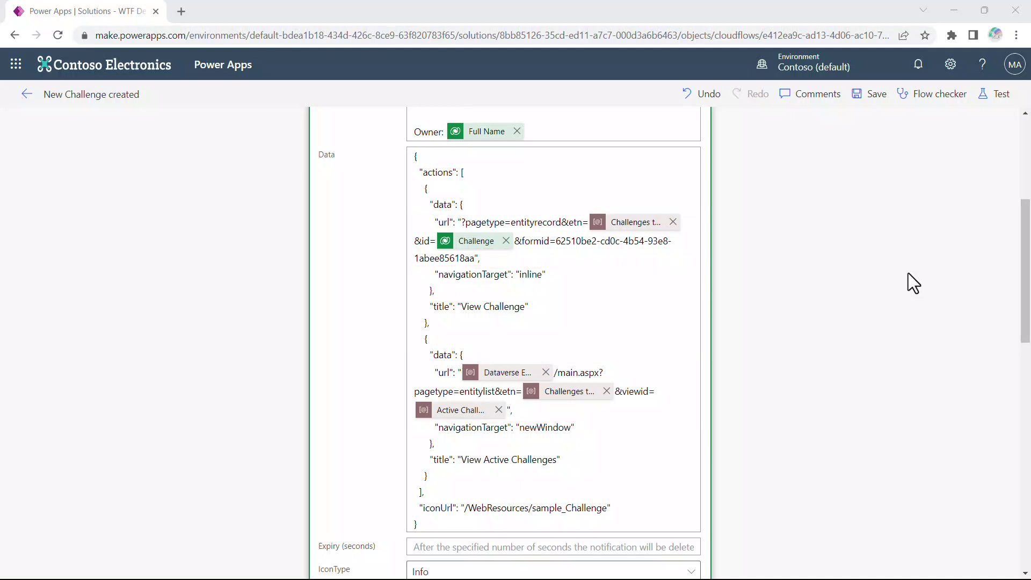
pyautogui.scroll(-6, 907, 272)
pyautogui.scroll(-8, 907, 273)
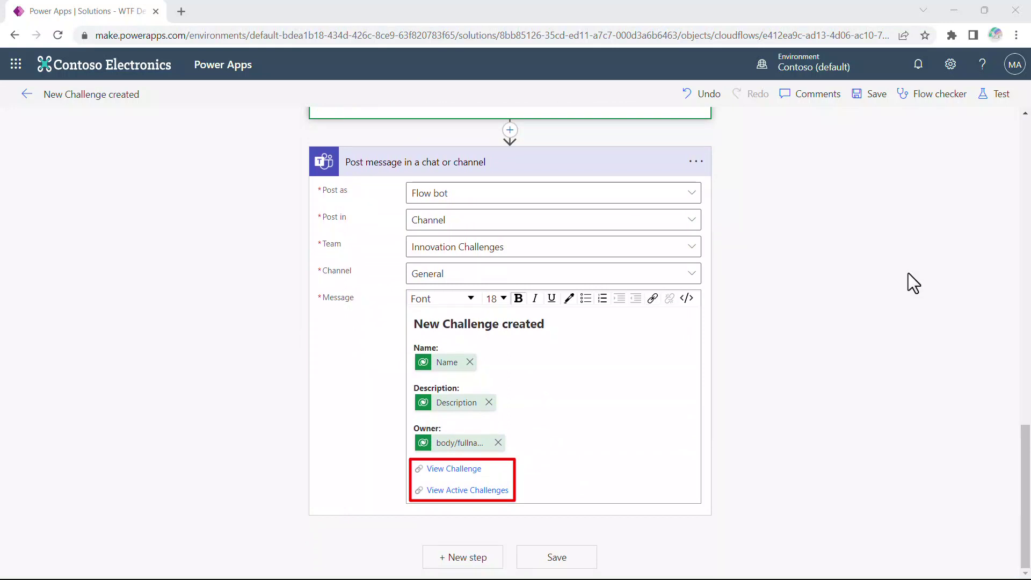
pyautogui.click(688, 299)
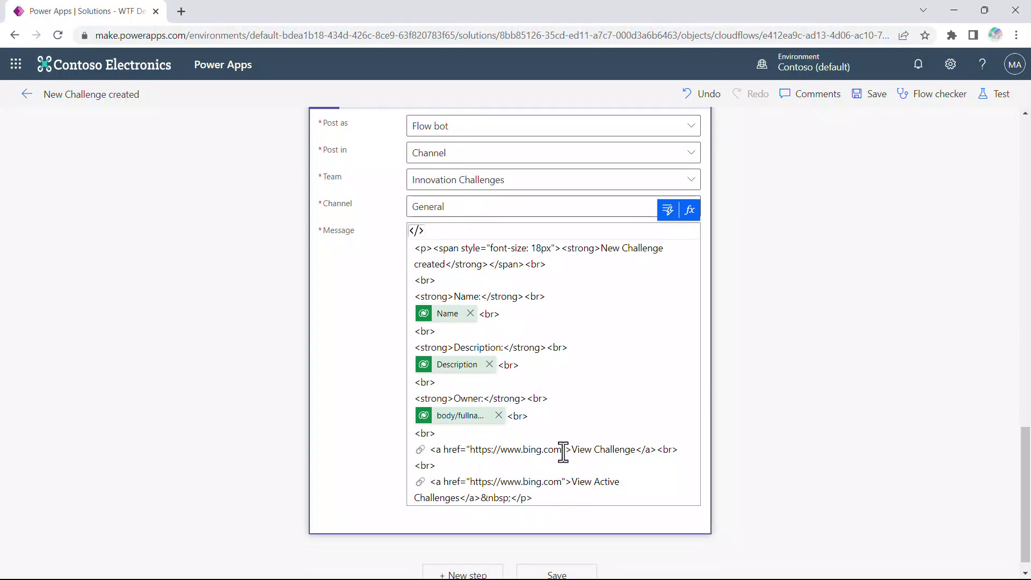
pyautogui.moveTo(562, 450); pyautogui.dragTo(471, 451)
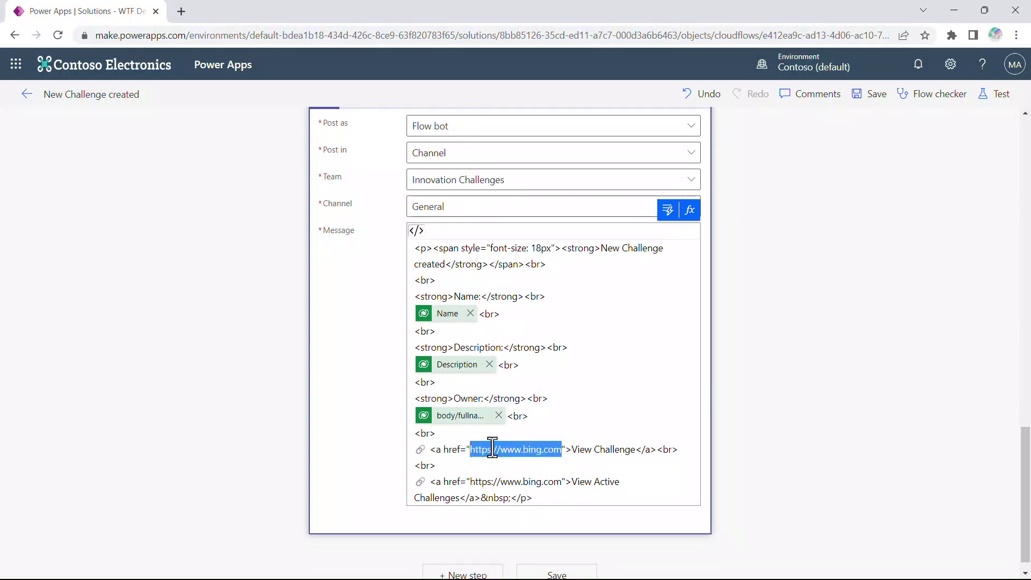
pyautogui.press('BackSpace')
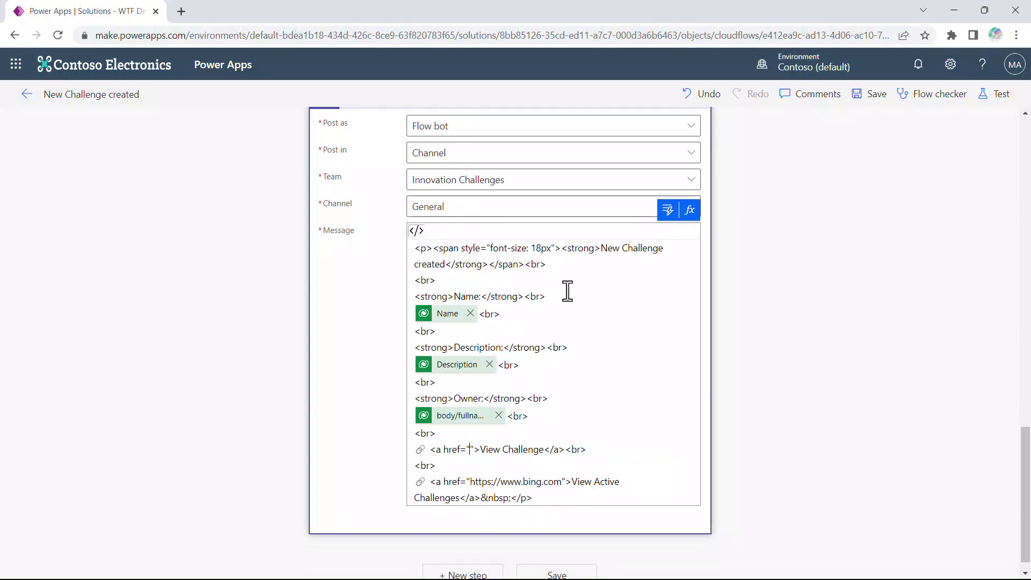
# Fill the View Challenge href with the Dataverse Environment URL variable, /main.aspx?appname= and the Innovation Challenge app variable
pyautogui.click(668, 212)
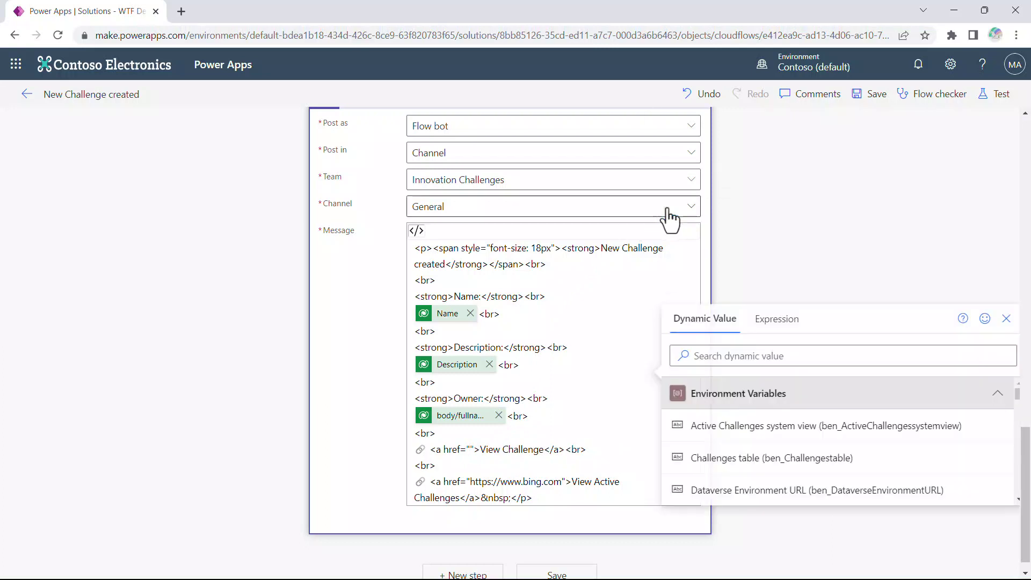
pyautogui.click(722, 489)
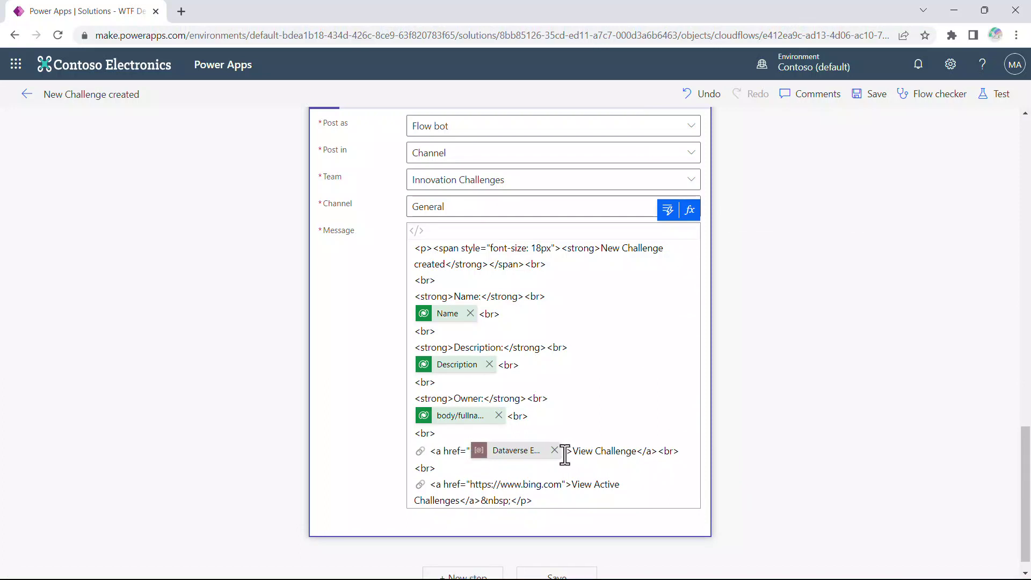
pyautogui.write('/main.aspx')
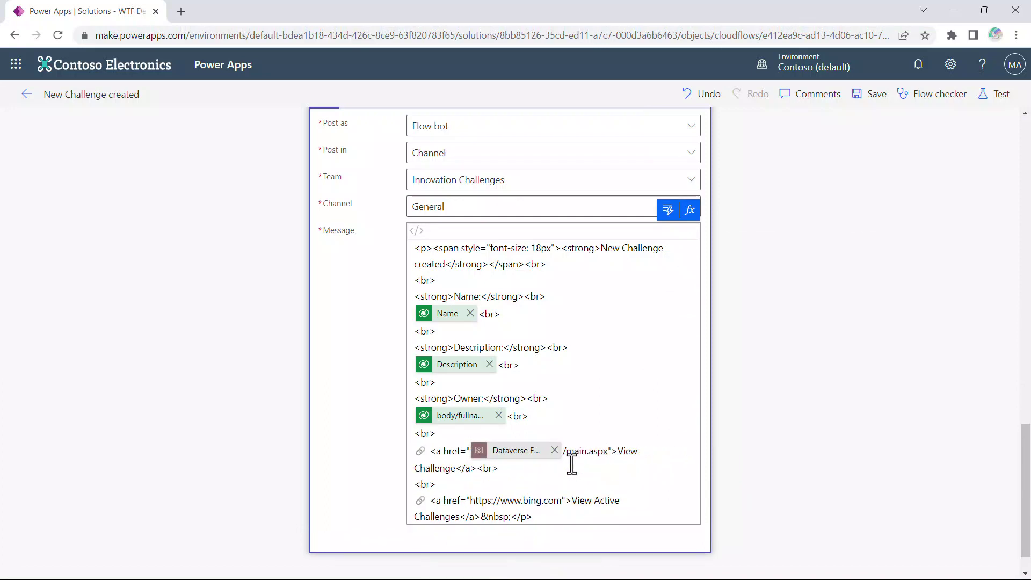
pyautogui.write('?appname=')
pyautogui.click(667, 209)
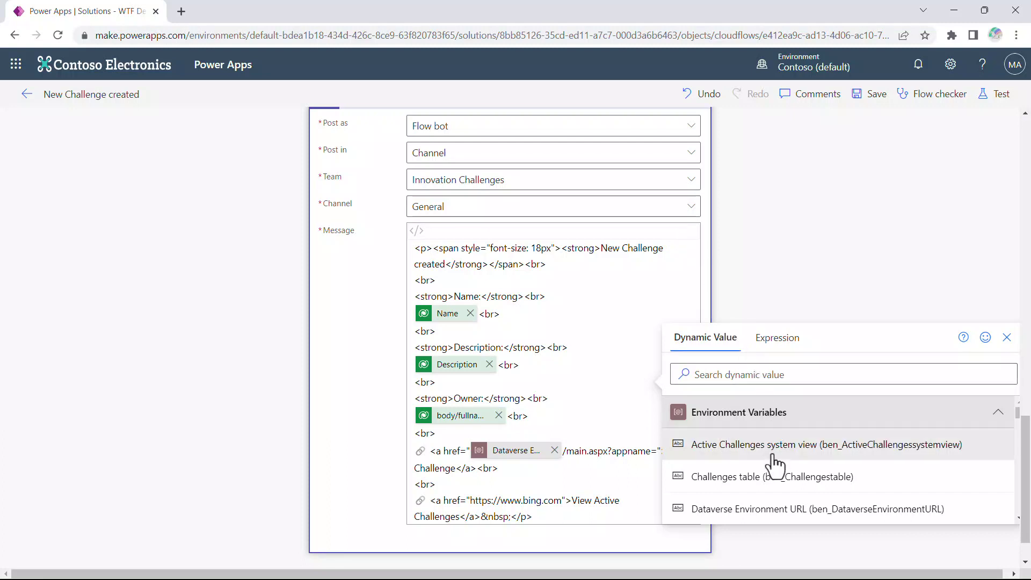
pyautogui.scroll(-3, 771, 462)
pyautogui.click(767, 408)
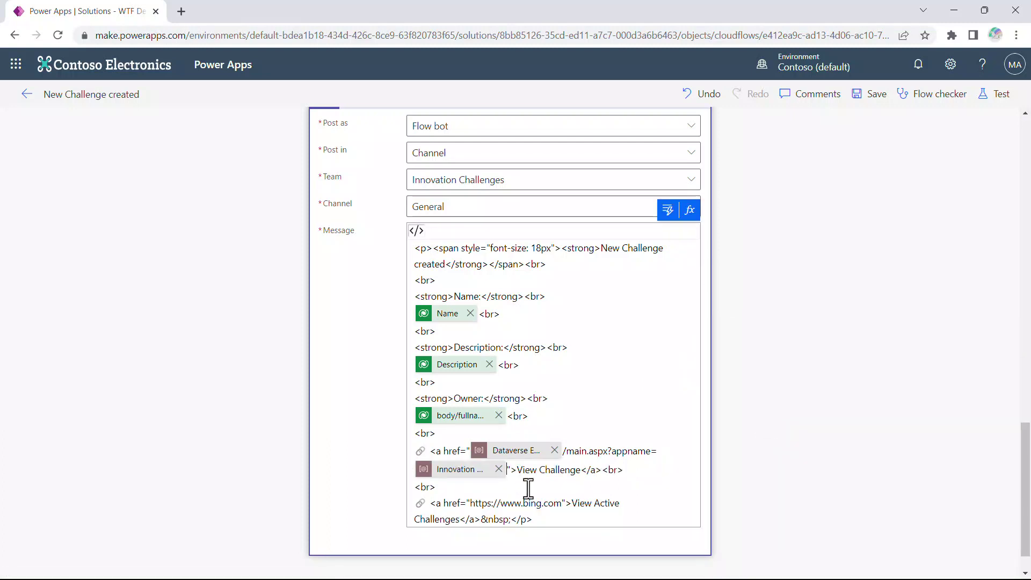
# Append &pagetype=entityrecord&etn= and the Challenges table environment variable to the View Challenge href
pyautogui.write('&pagetype')
pyautogui.write('=entityrecord')
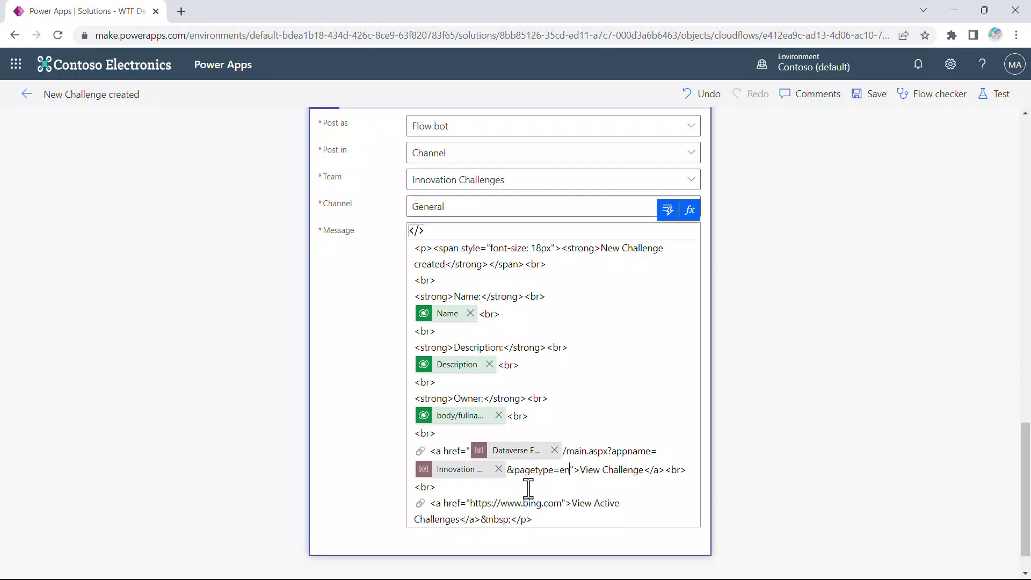
pyautogui.write('&etn=')
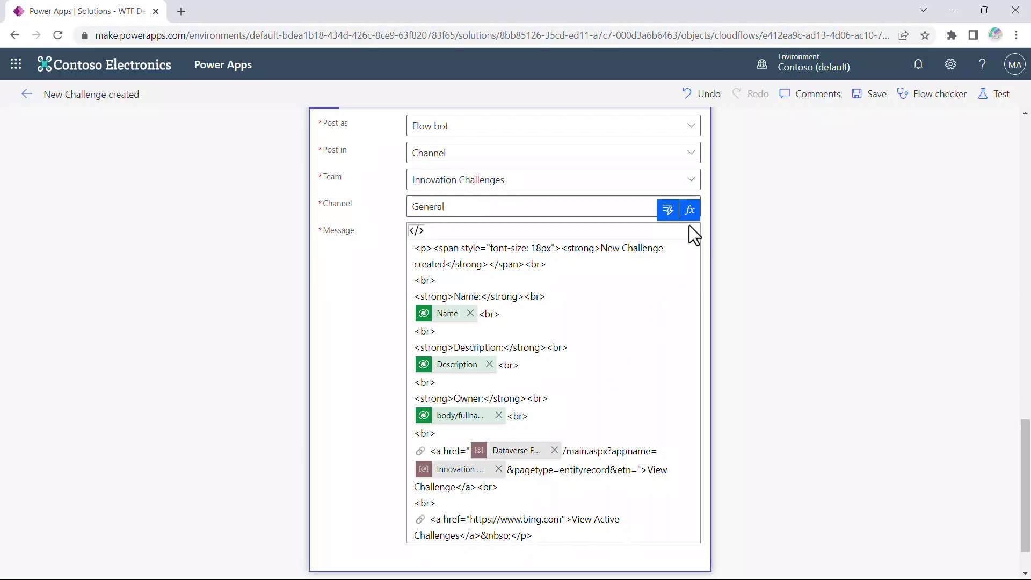
pyautogui.click(668, 211)
pyautogui.click(729, 499)
# Append &id= and the trigger's Challenge unique identifier to the View Challenge href
pyautogui.write('&id')
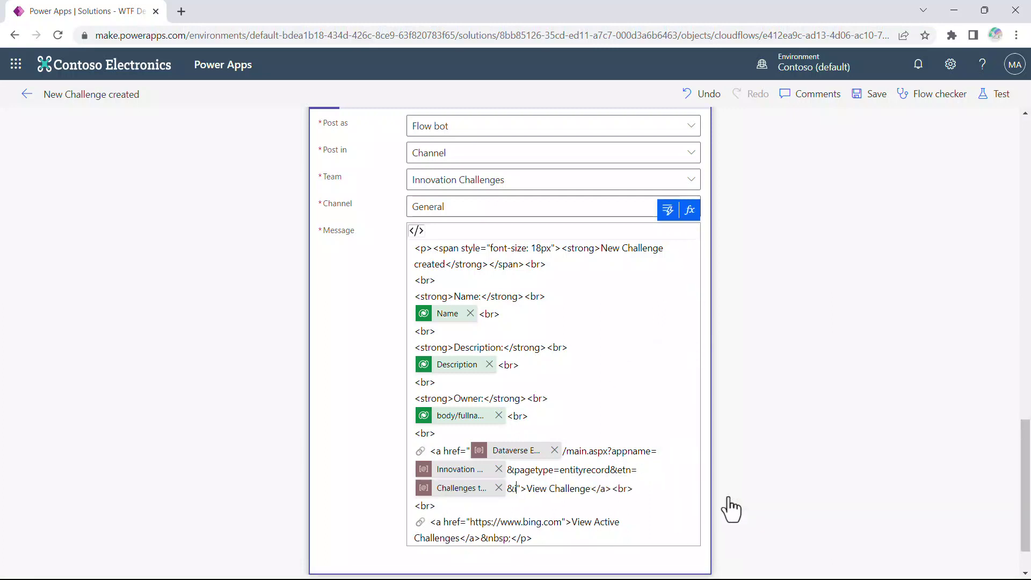
pyautogui.write('=')
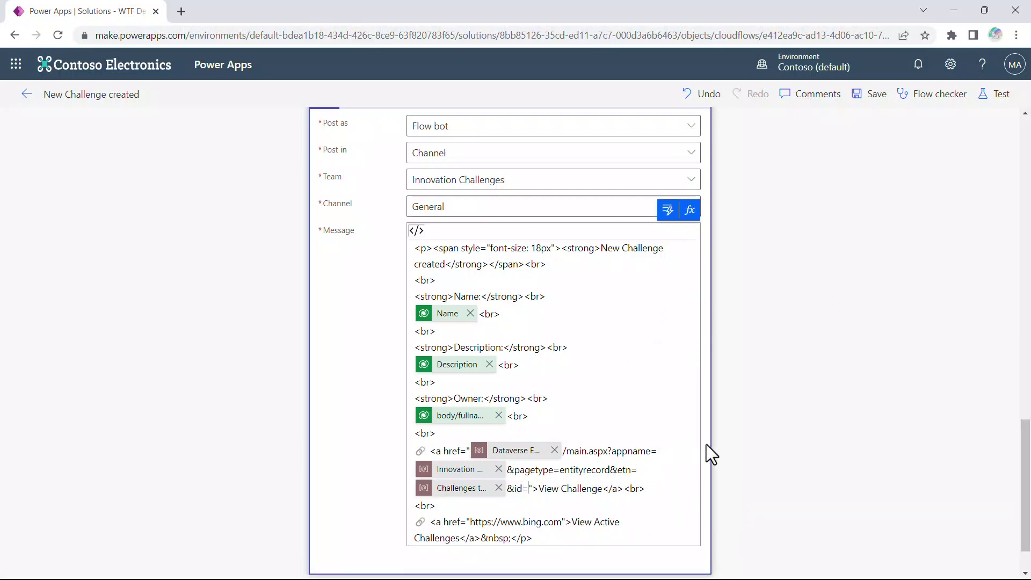
pyautogui.click(668, 211)
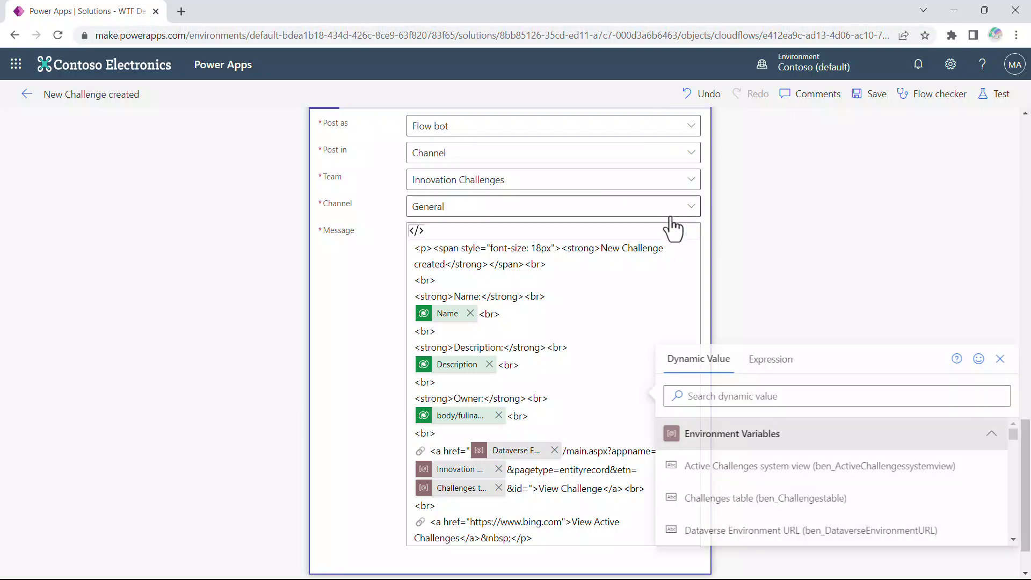
pyautogui.click(743, 396)
pyautogui.write('challenge')
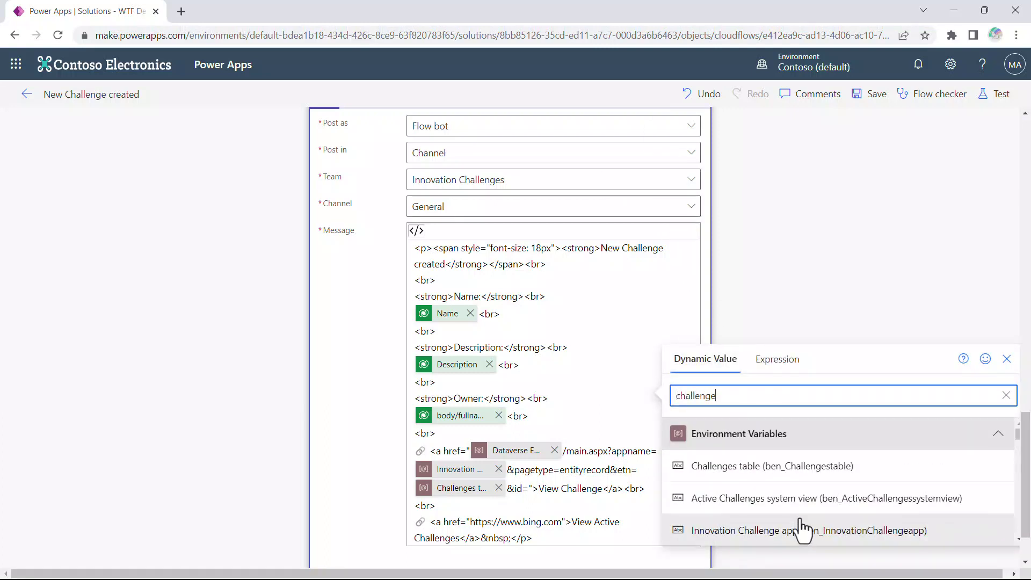
pyautogui.scroll(-5, 800, 528)
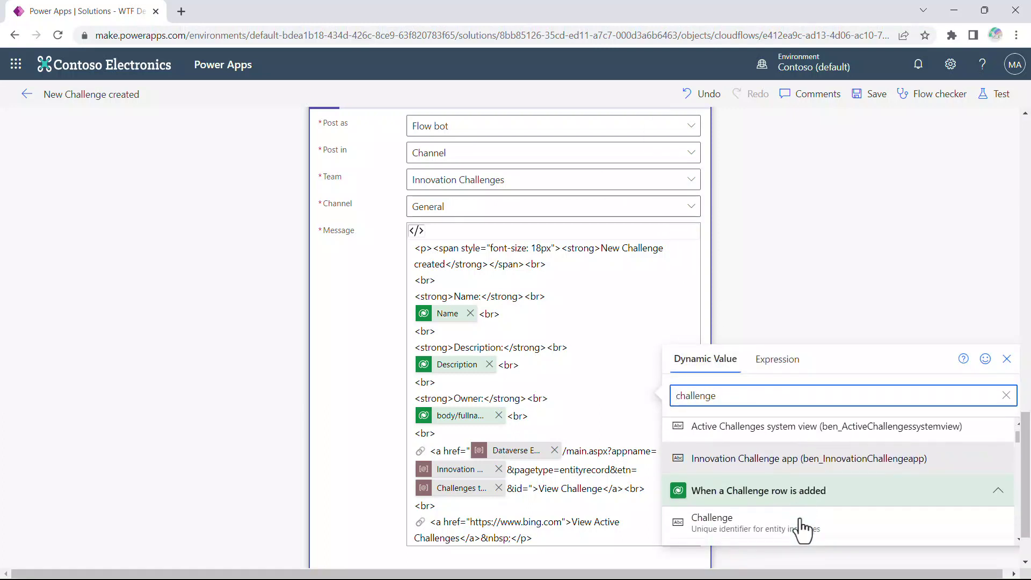
pyautogui.click(783, 466)
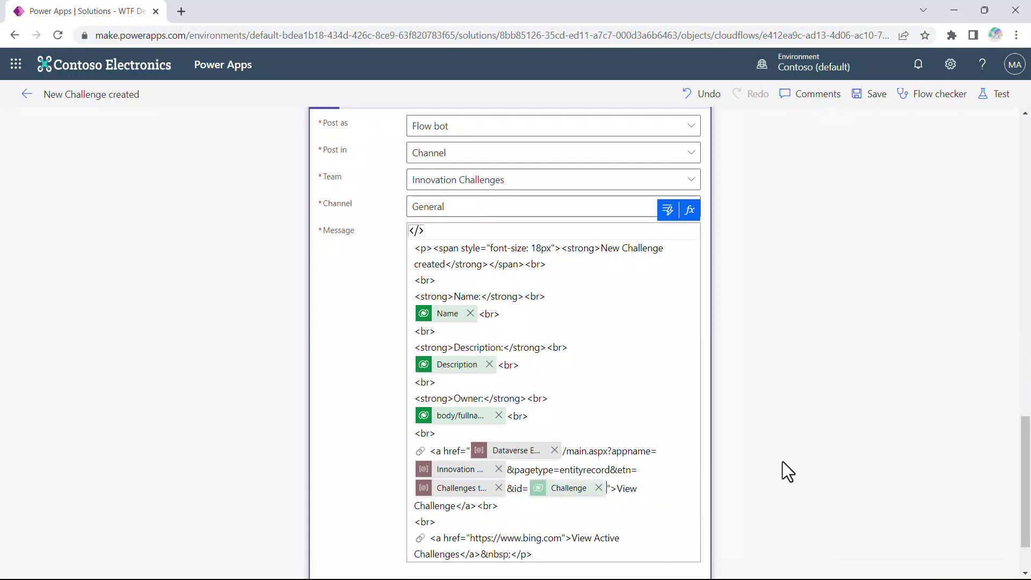
# Replace the View Active Challenges link's address with the Dataverse Environment URL variable, /main.aspx?appname= and the Innovation Challenge app variable
pyautogui.scroll(-2, 782, 462)
pyautogui.moveTo(470, 463); pyautogui.dragTo(561, 465)
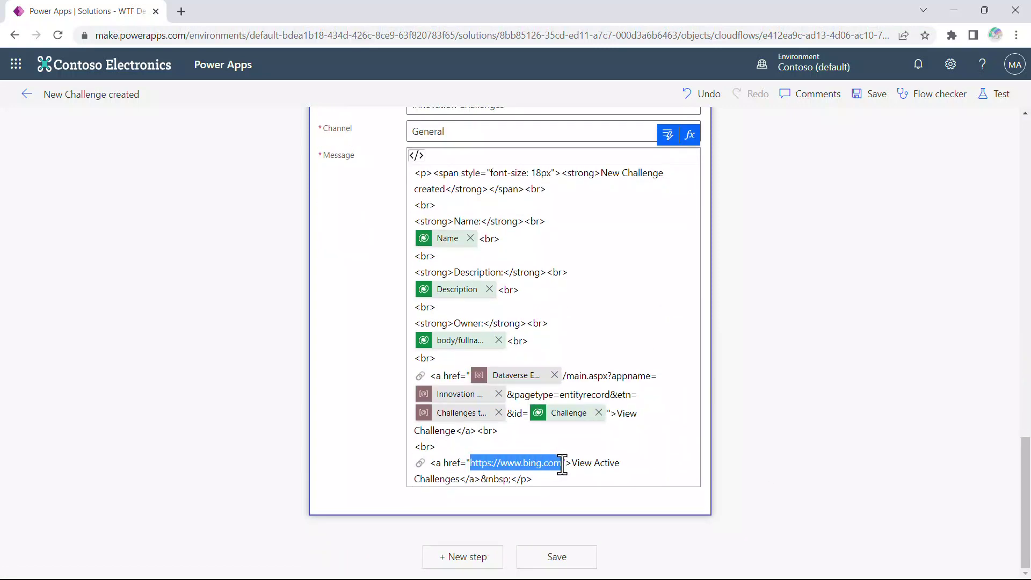
pyautogui.press('BackSpace')
pyautogui.click(668, 150)
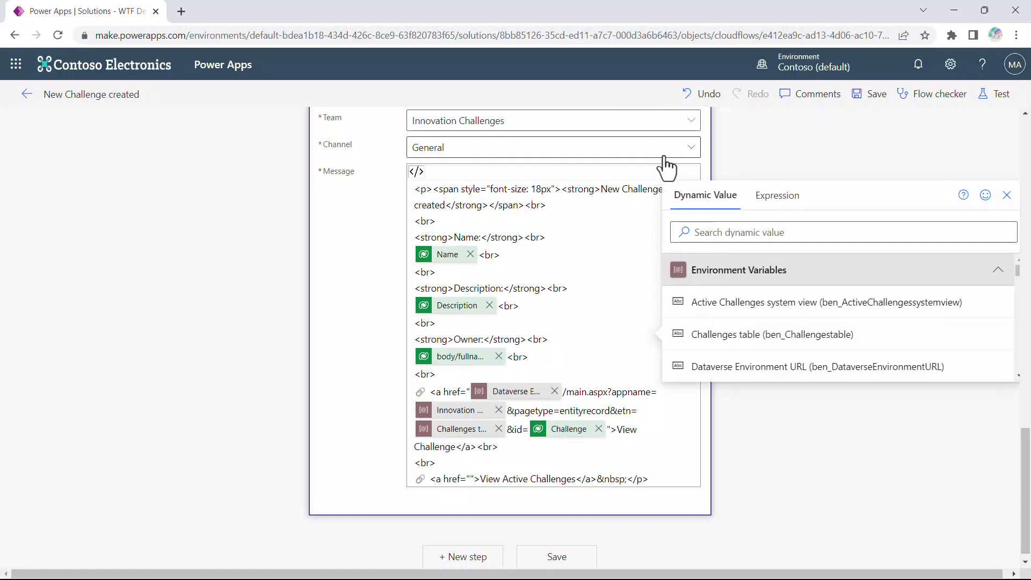
pyautogui.click(718, 371)
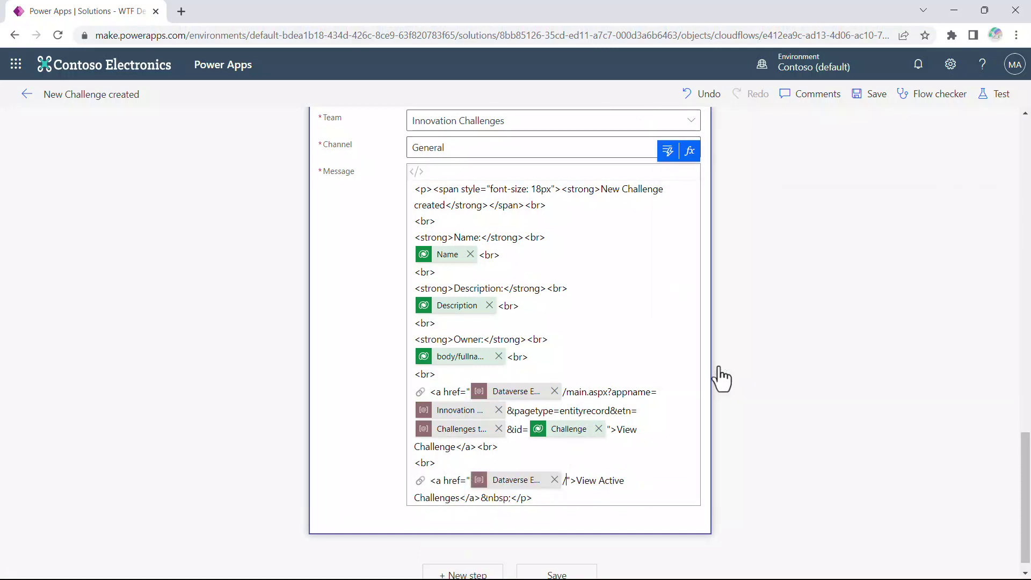
pyautogui.write('/main.aspx?appname=')
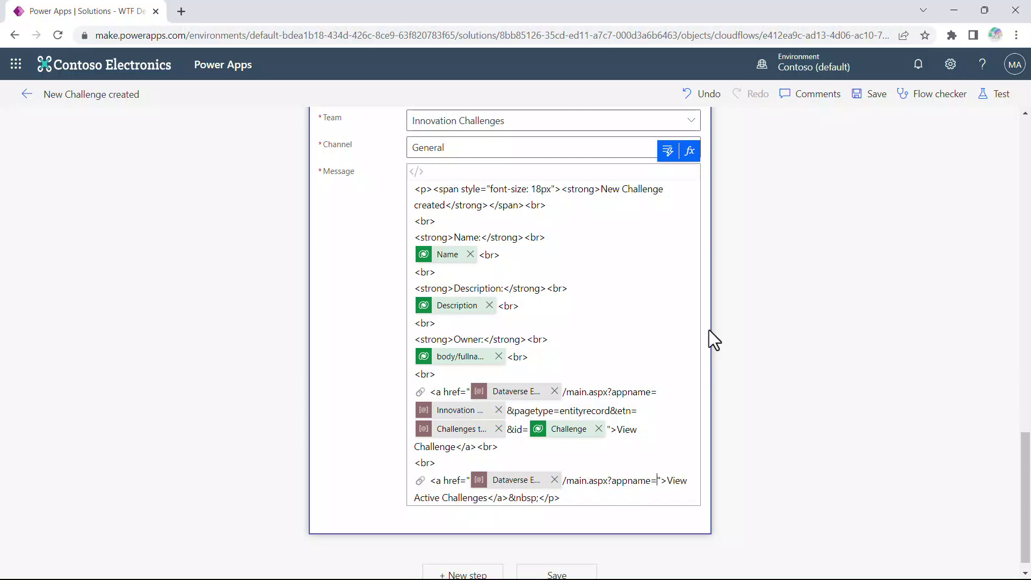
pyautogui.click(668, 151)
pyautogui.scroll(-3, 743, 370)
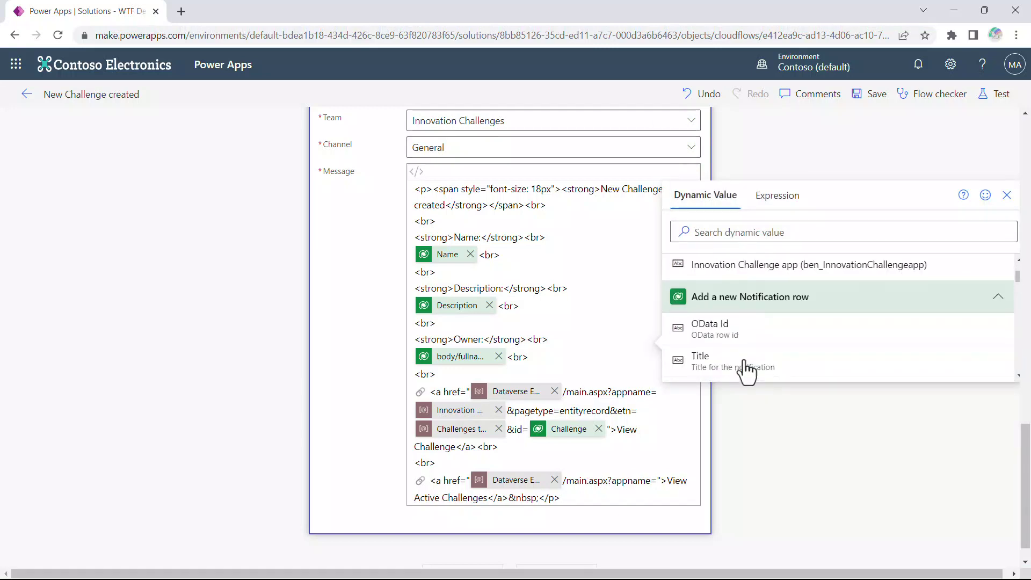
pyautogui.click(724, 270)
# Append &pagetype=entitylist&etn= and the Challenges table environment variable to the View Active Challenges href
pyautogui.write('&pagetype=entit')
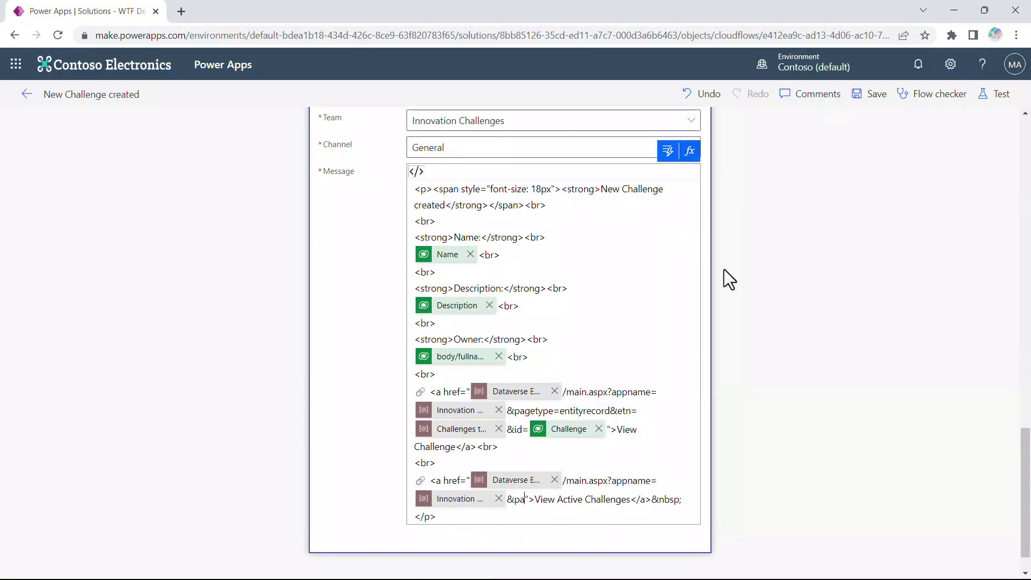
pyautogui.write('ylist')
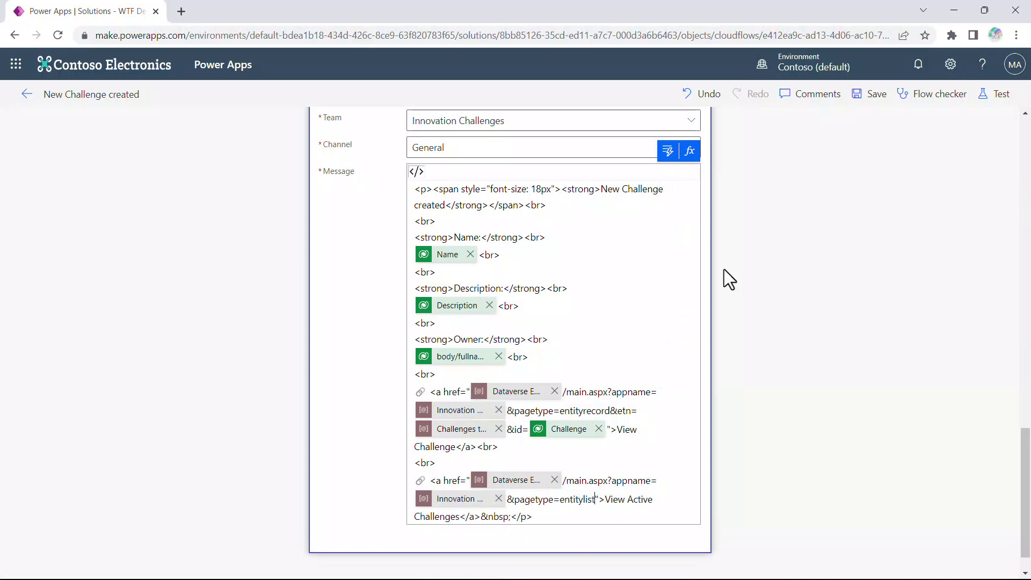
pyautogui.write('&etn=')
pyautogui.click(675, 152)
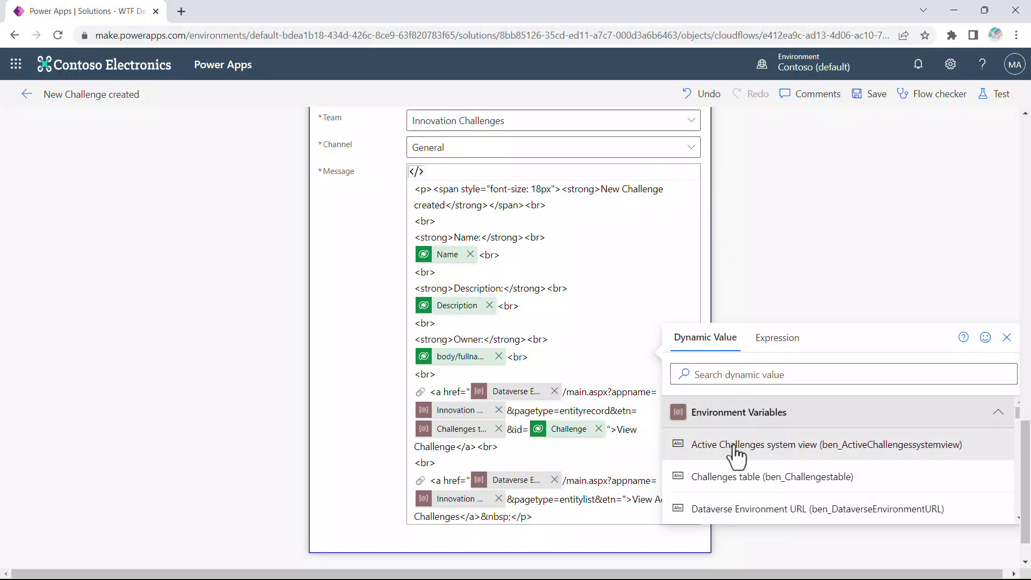
pyautogui.click(733, 478)
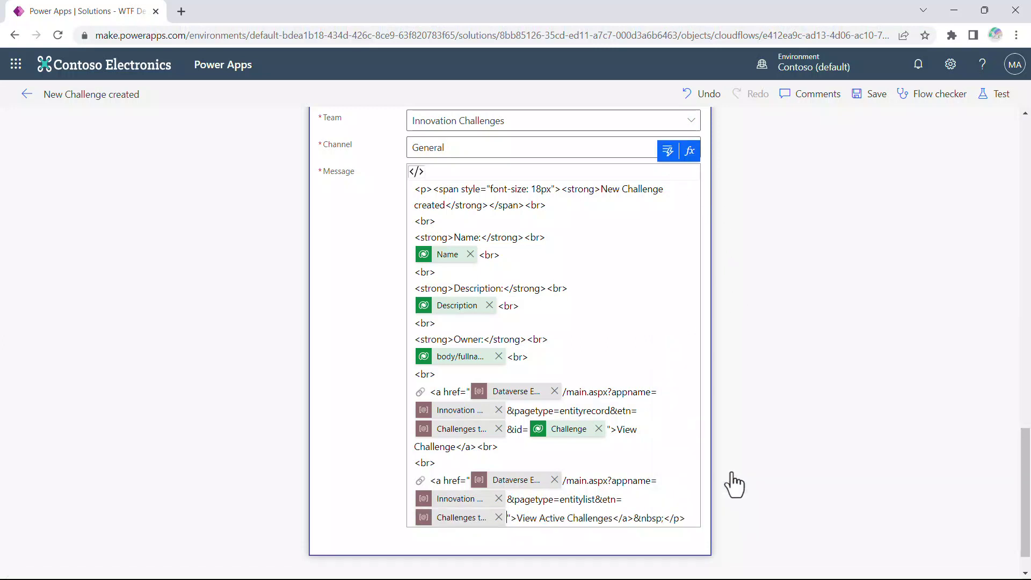
# Complete the View Active Challenges href with &viewid=, the Active Challenges system view variable and &viewType=1039, and save the flow
pyautogui.write('&view')
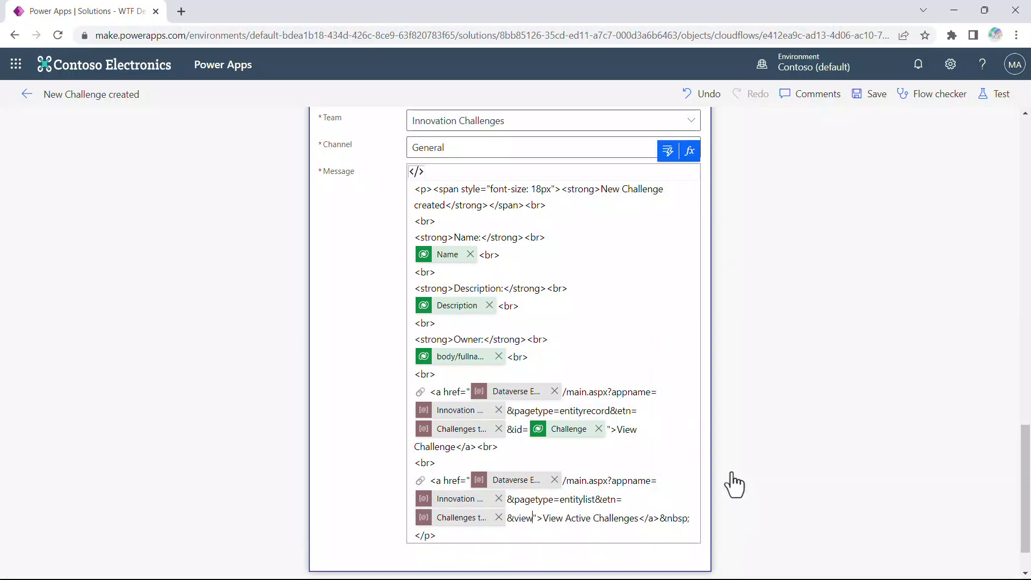
pyautogui.write('id=')
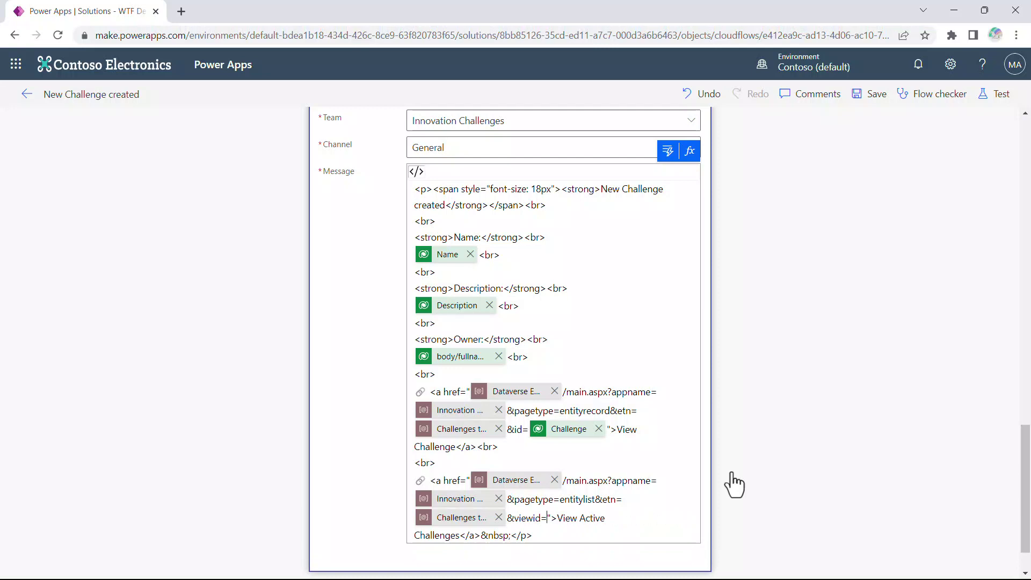
pyautogui.click(670, 154)
pyautogui.click(768, 465)
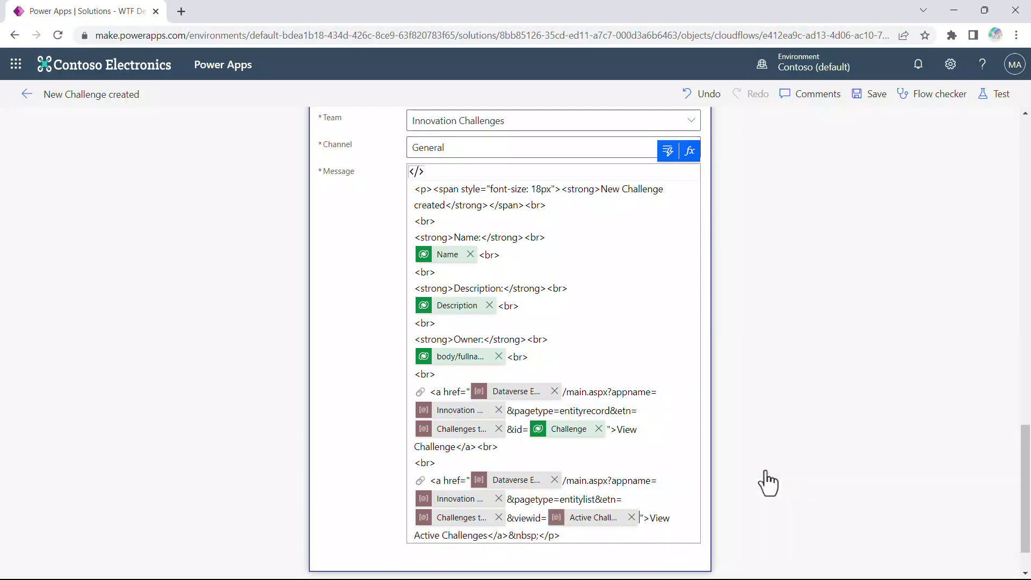
pyautogui.write('&viewType=')
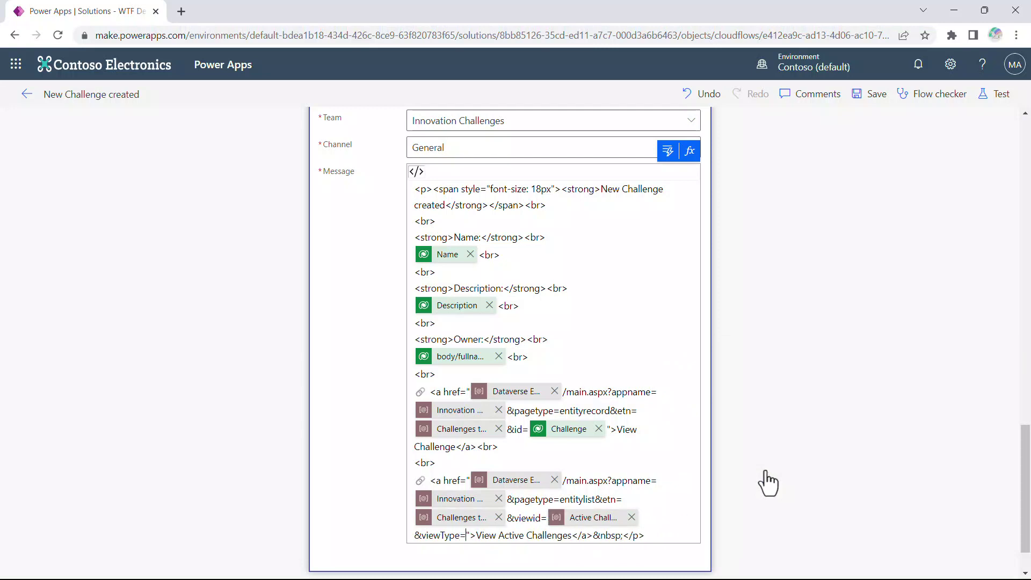
pyautogui.write('1039')
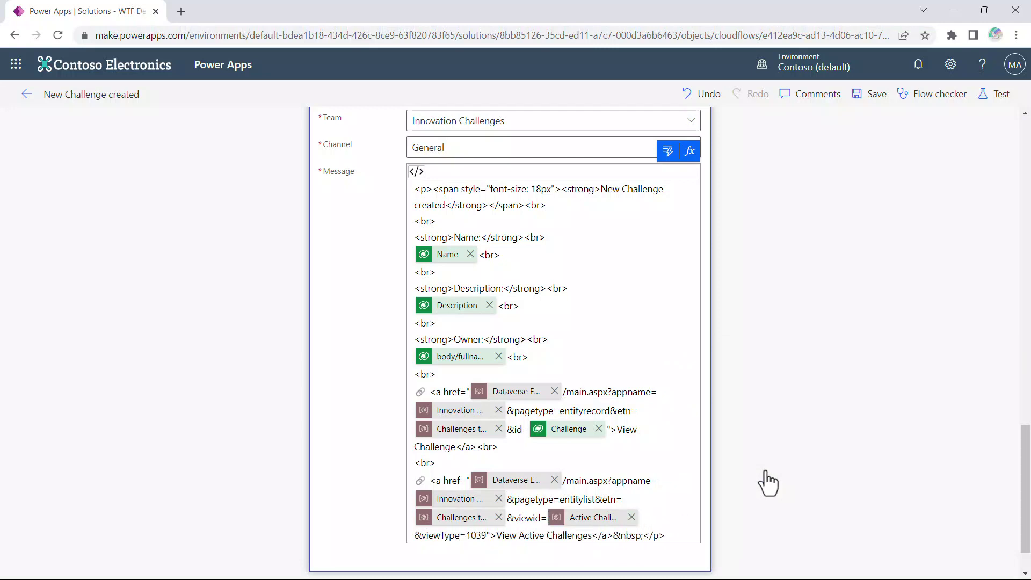
pyautogui.scroll(-2, 766, 479)
pyautogui.click(587, 565)
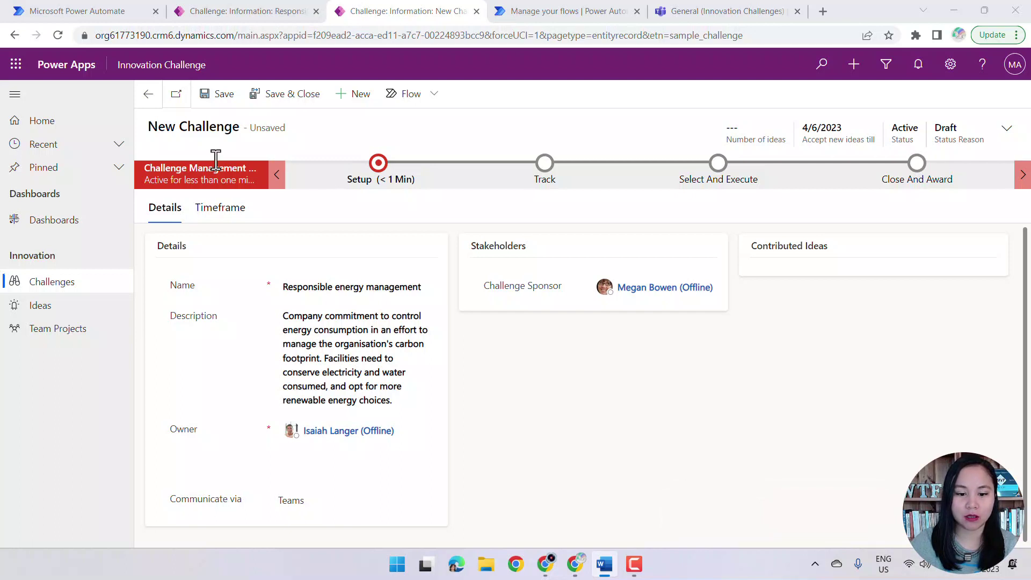
# Save the new Responsible energy management challenge and refresh the New Challenge created flow's run history in Power Automate
pyautogui.click(225, 96)
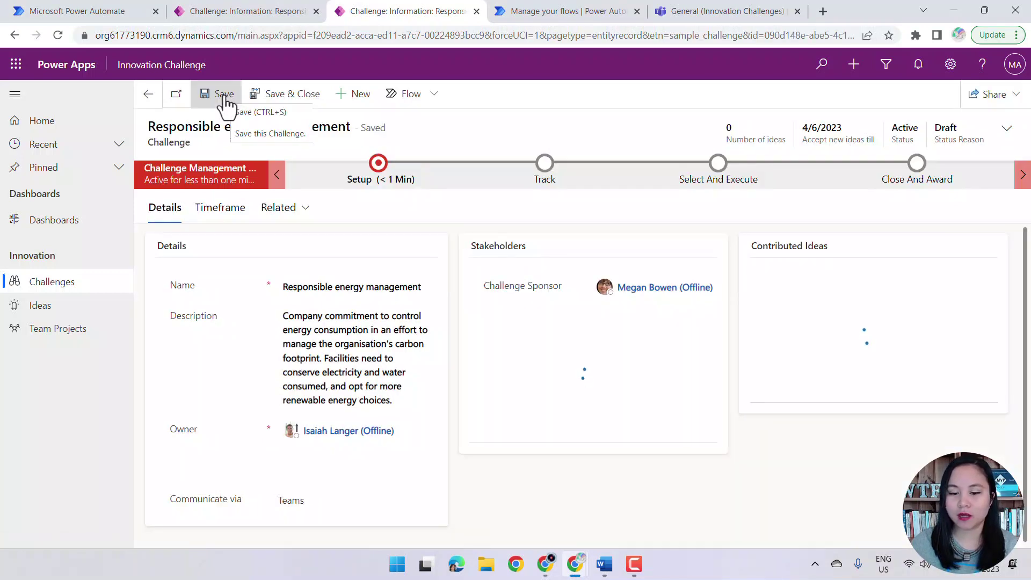
pyautogui.click(523, 13)
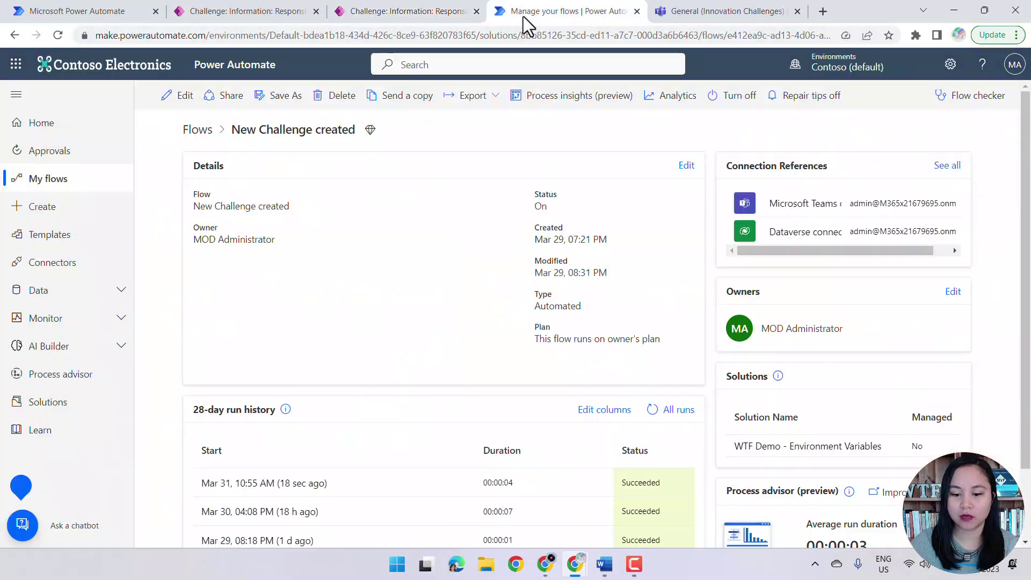
pyautogui.click(652, 409)
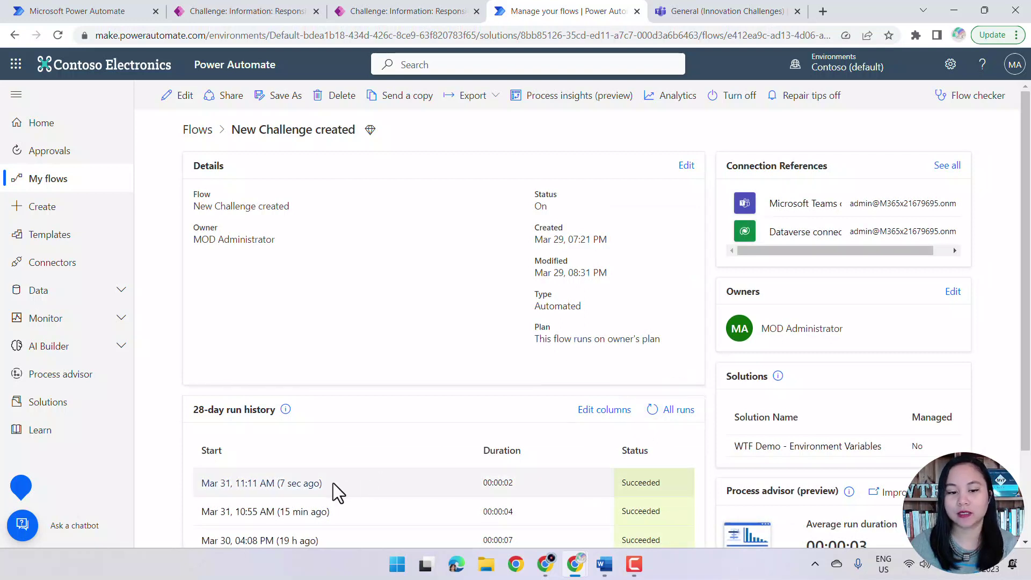
# Return to the Innovation Challenge app and test the newest notification's View Challenge and View Active Challenges links
pyautogui.click(386, 12)
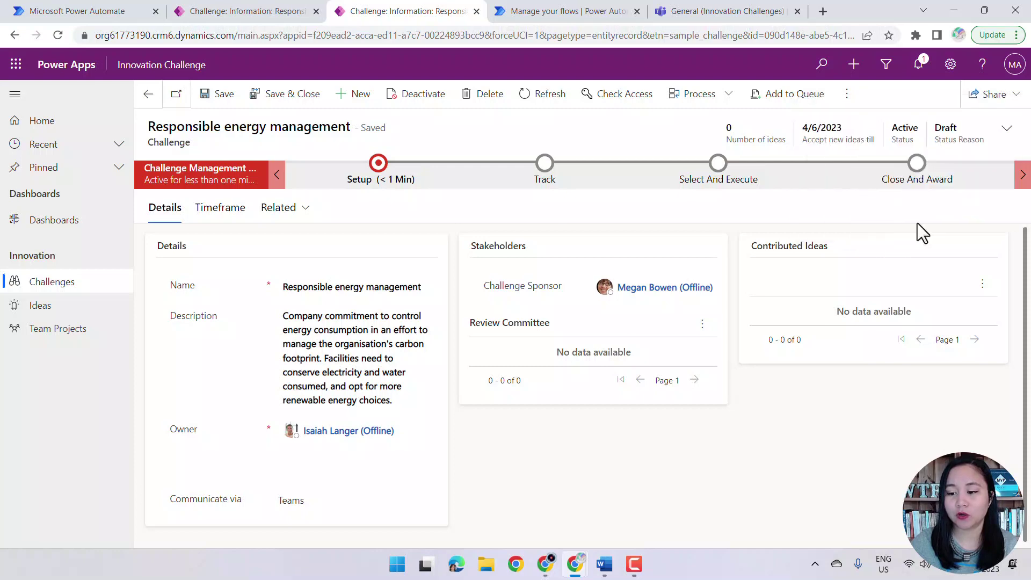
pyautogui.click(916, 71)
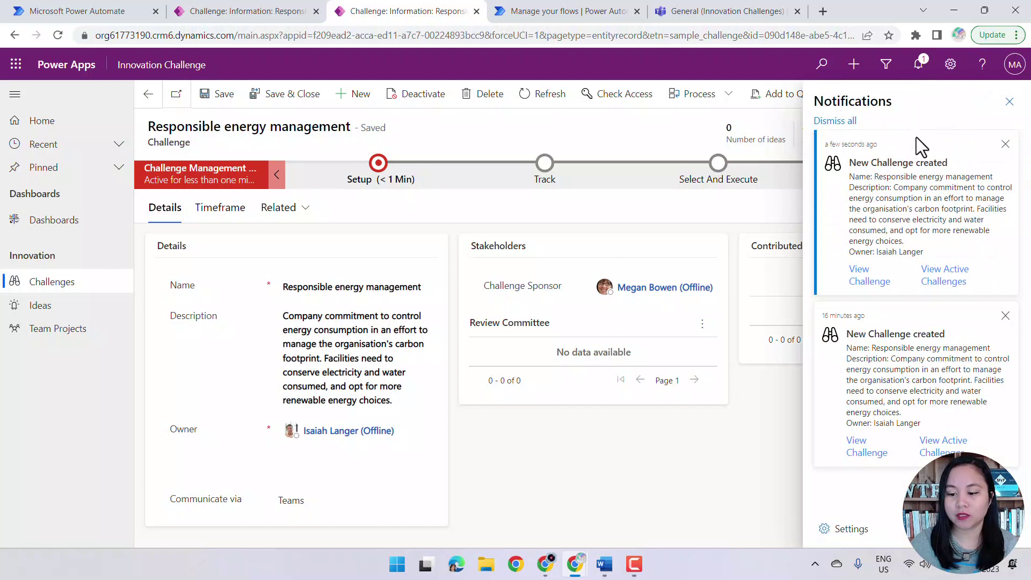
pyautogui.click(871, 279)
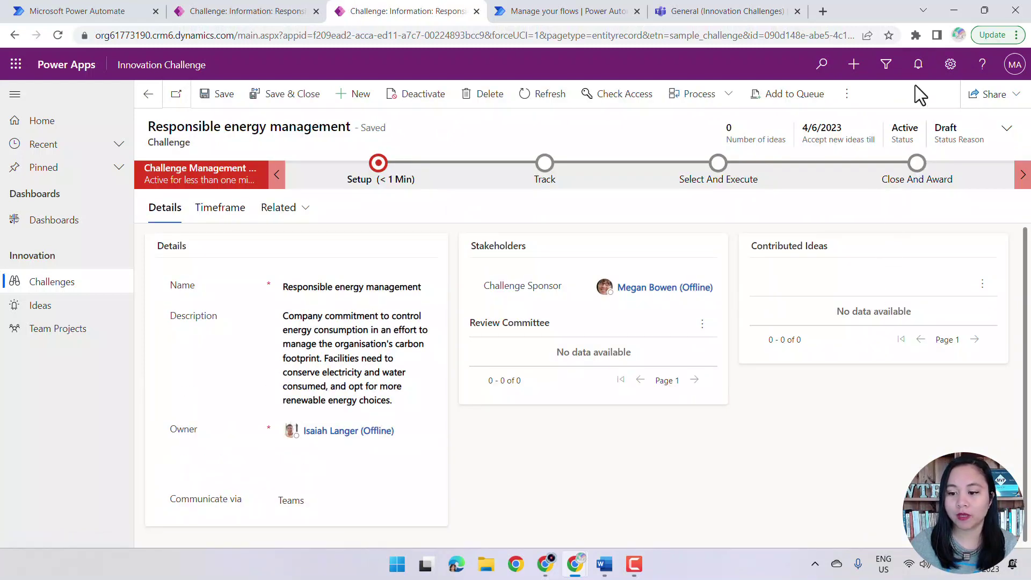
pyautogui.click(918, 64)
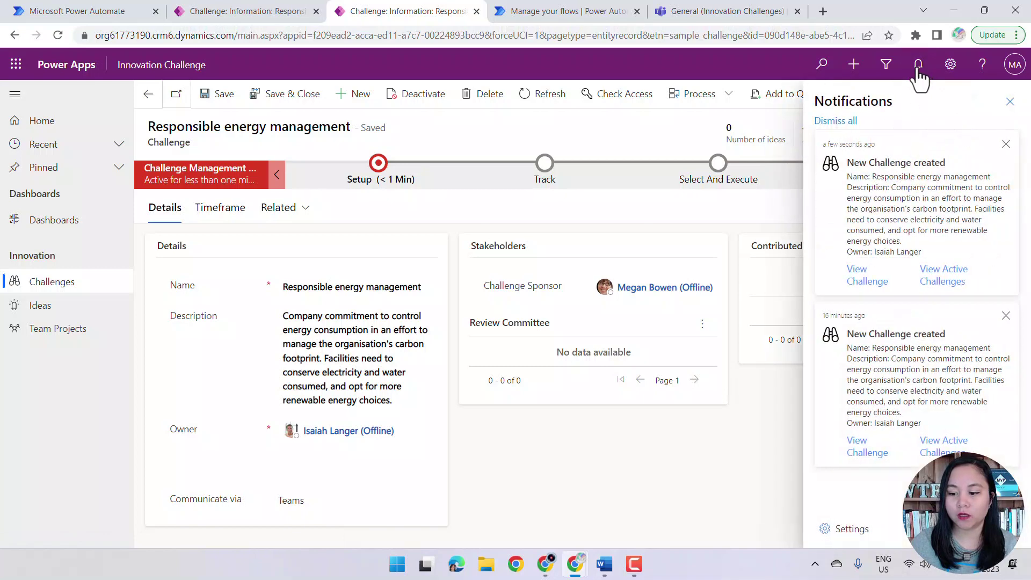
pyautogui.click(932, 277)
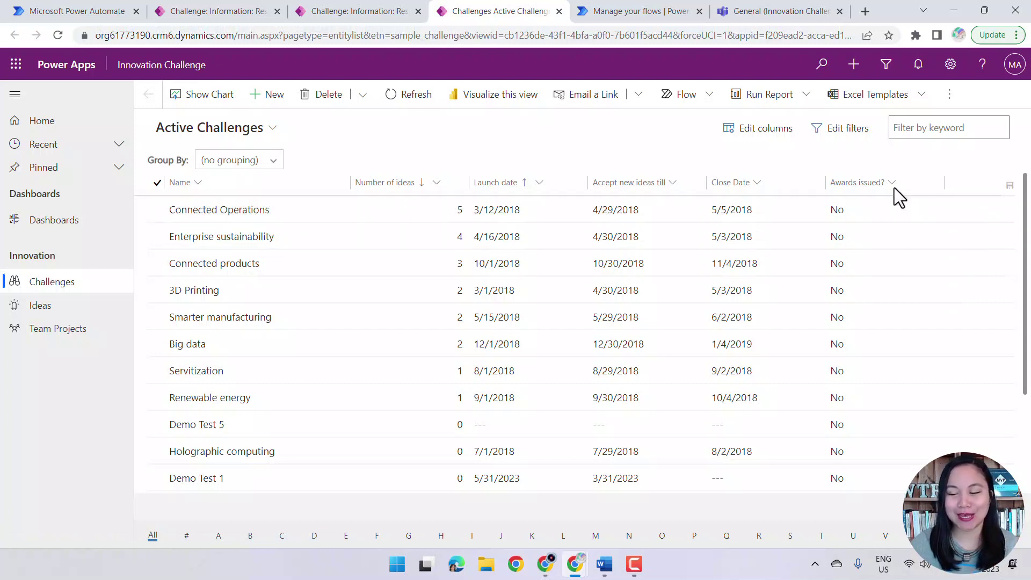
# Switch to Microsoft Teams, expand the 11:11 AM New Challenge created post, test its View Challenge and View Active Challenges links, and return to it
pyautogui.click(788, 17)
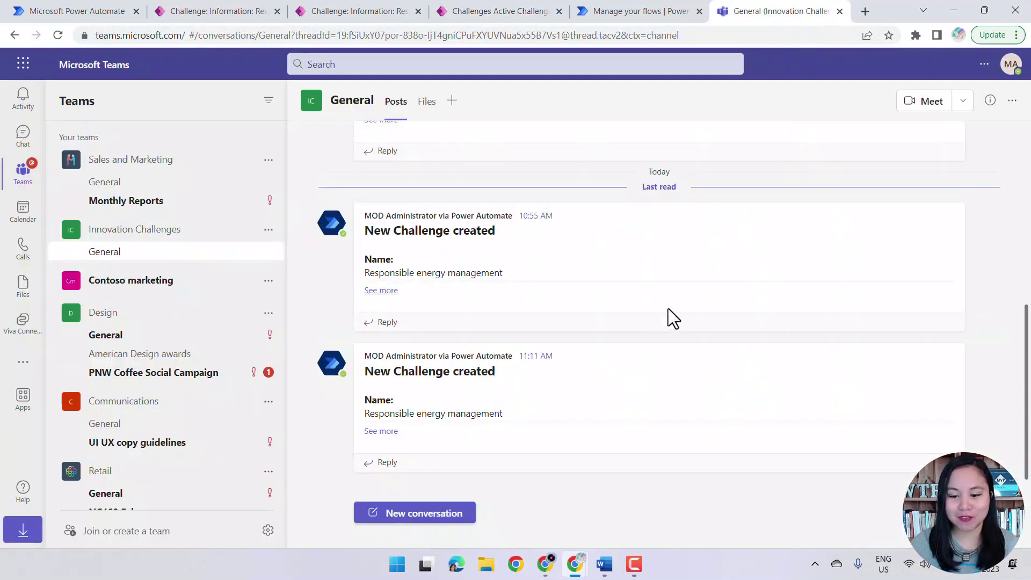
pyautogui.click(383, 431)
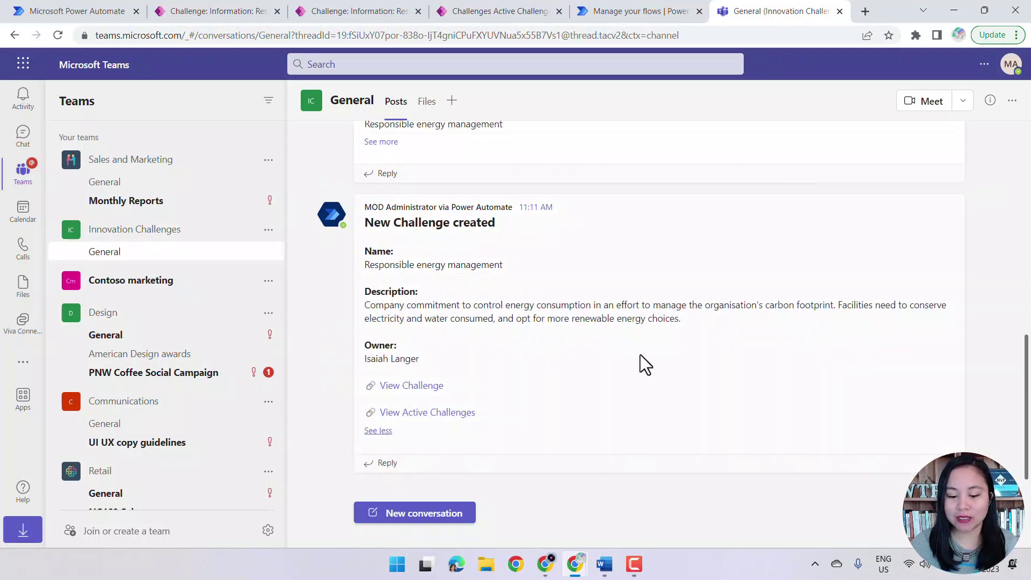
pyautogui.click(430, 388)
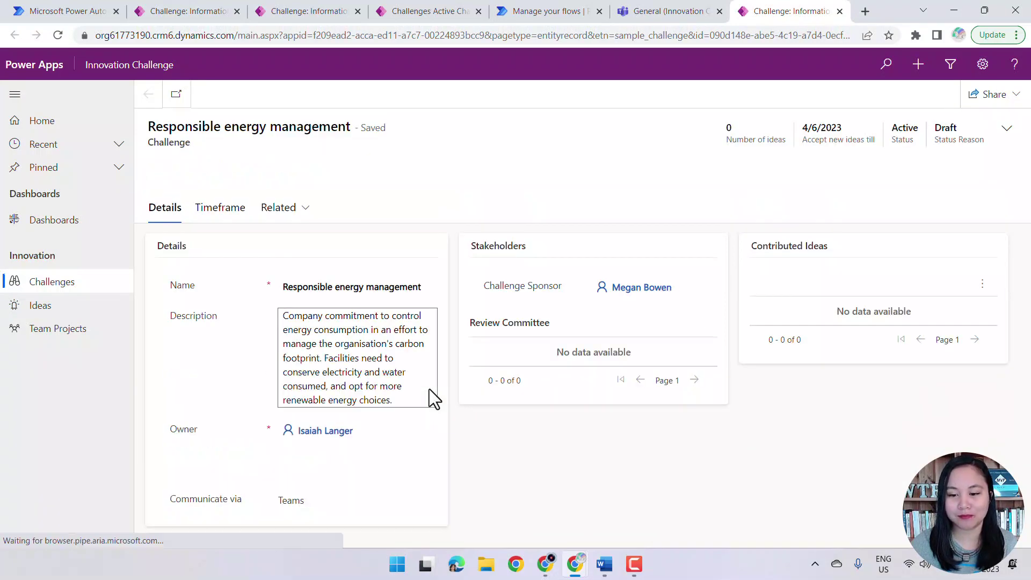
pyautogui.click(660, 12)
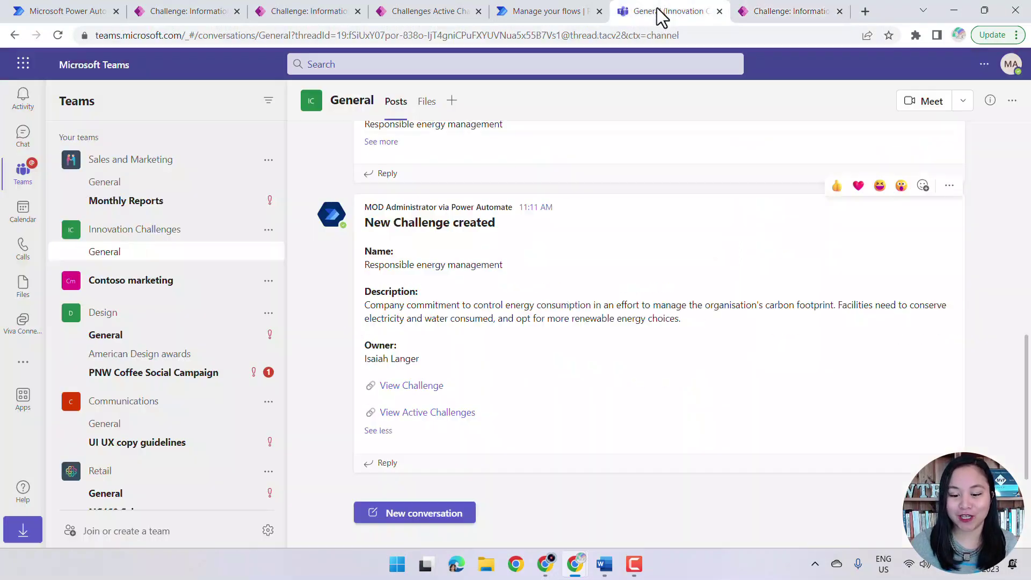
pyautogui.click(413, 413)
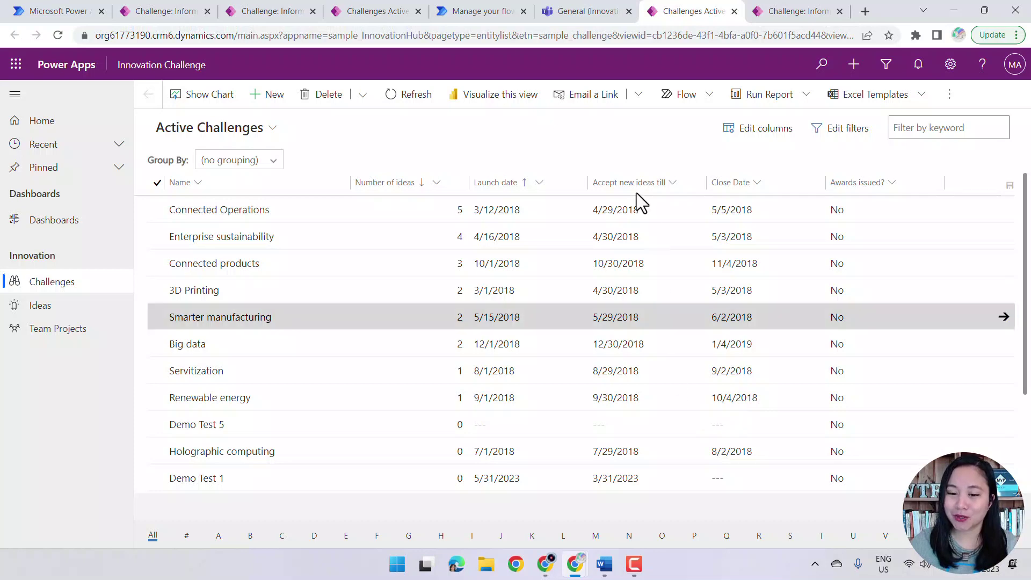
pyautogui.click(566, 13)
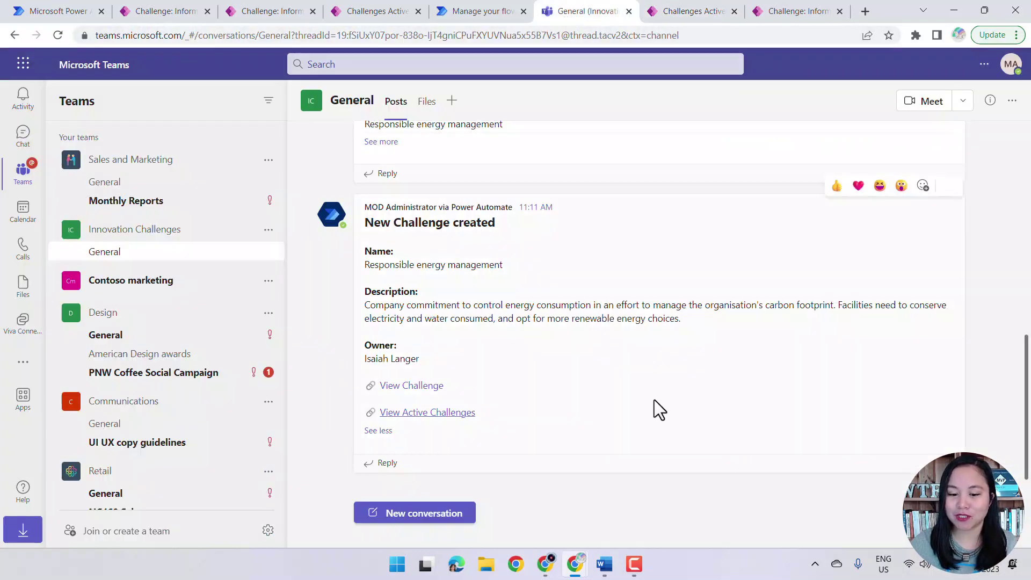